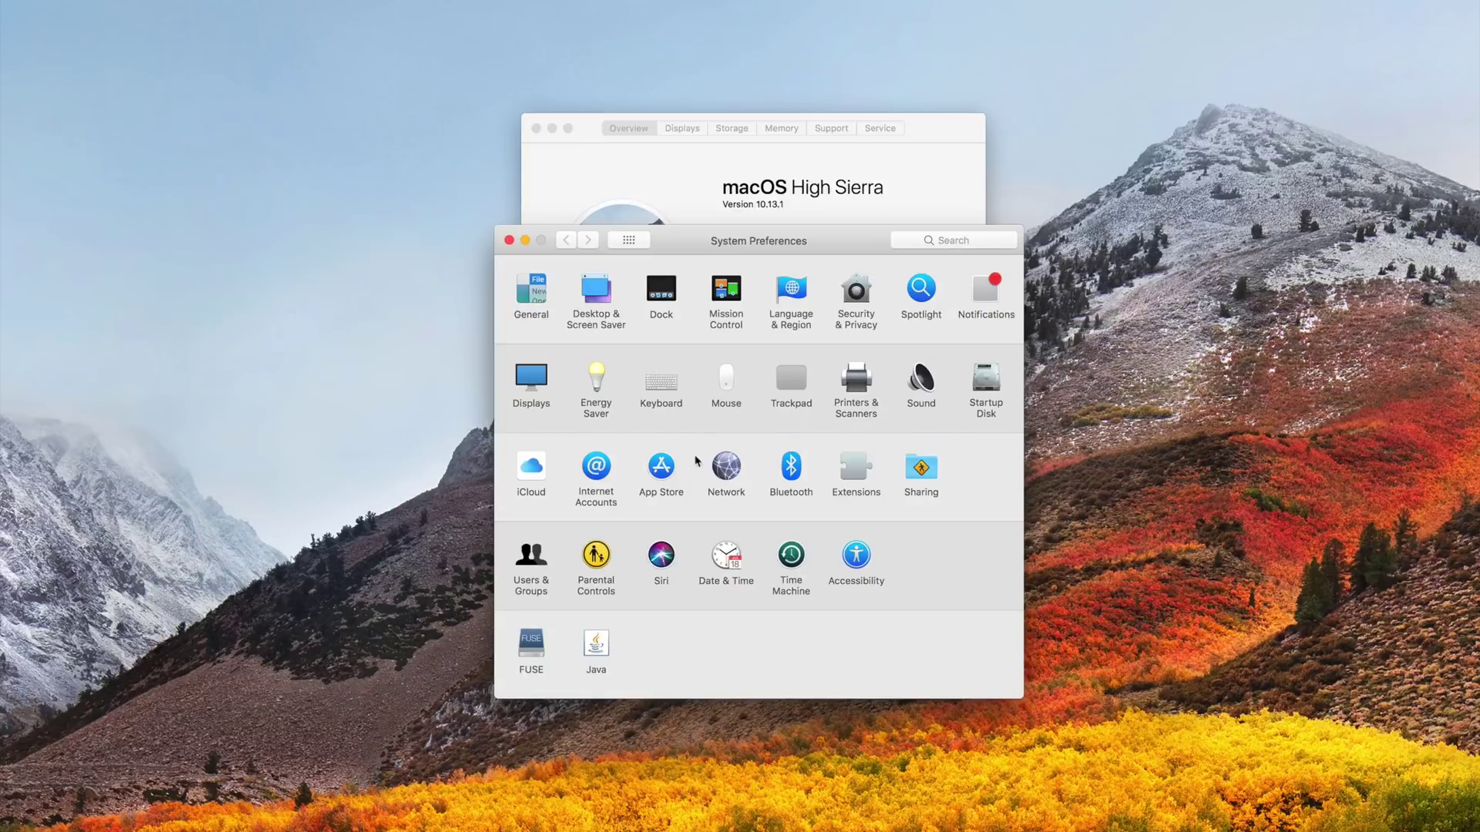
- Cancel the other admin's password reset in Users & Groups, then enter 'root' at the login screen
{"action": "left_click", "coordinate": [537, 555]}
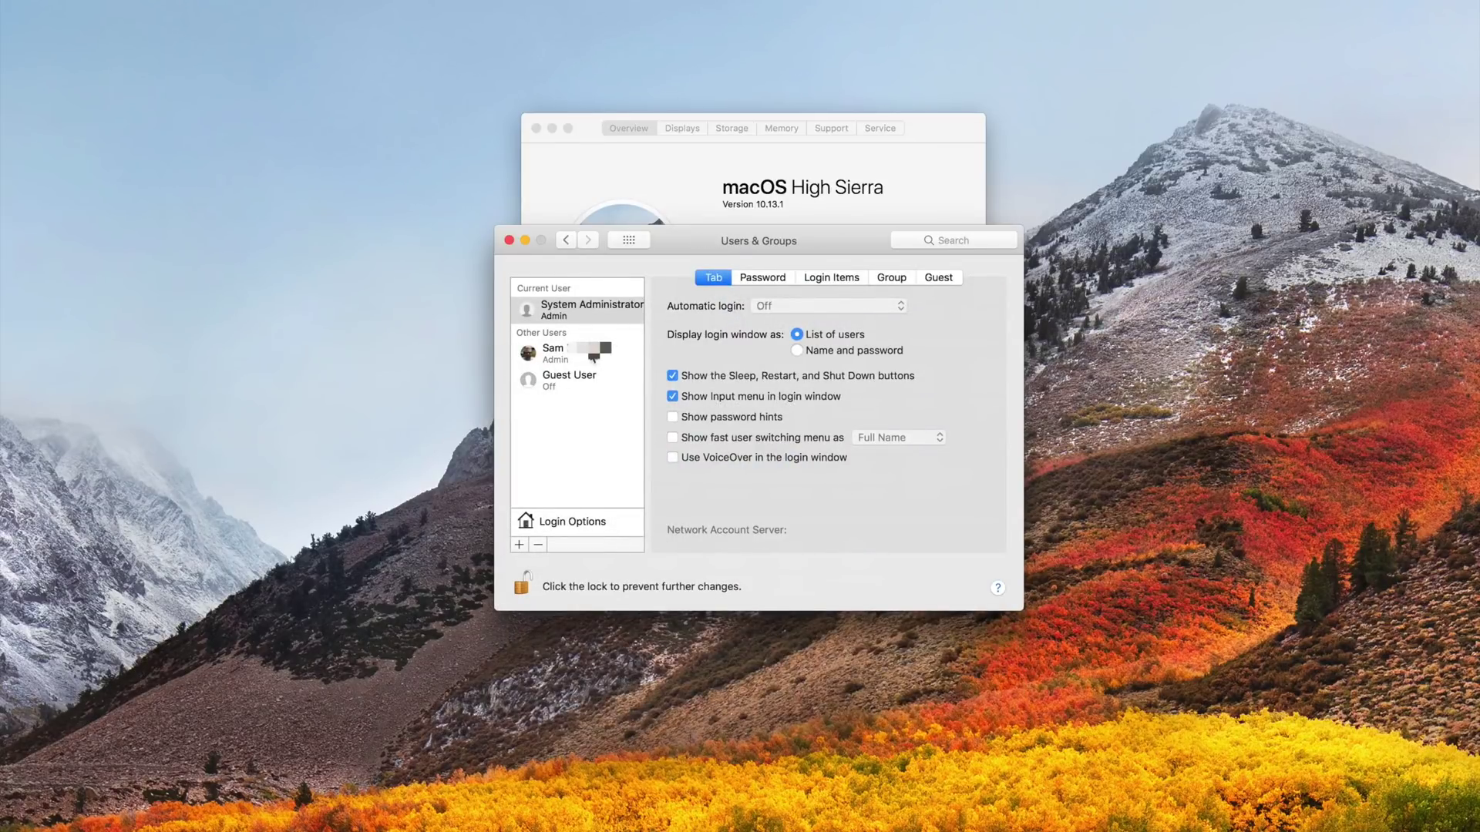
{"action": "left_click", "coordinate": [563, 353]}
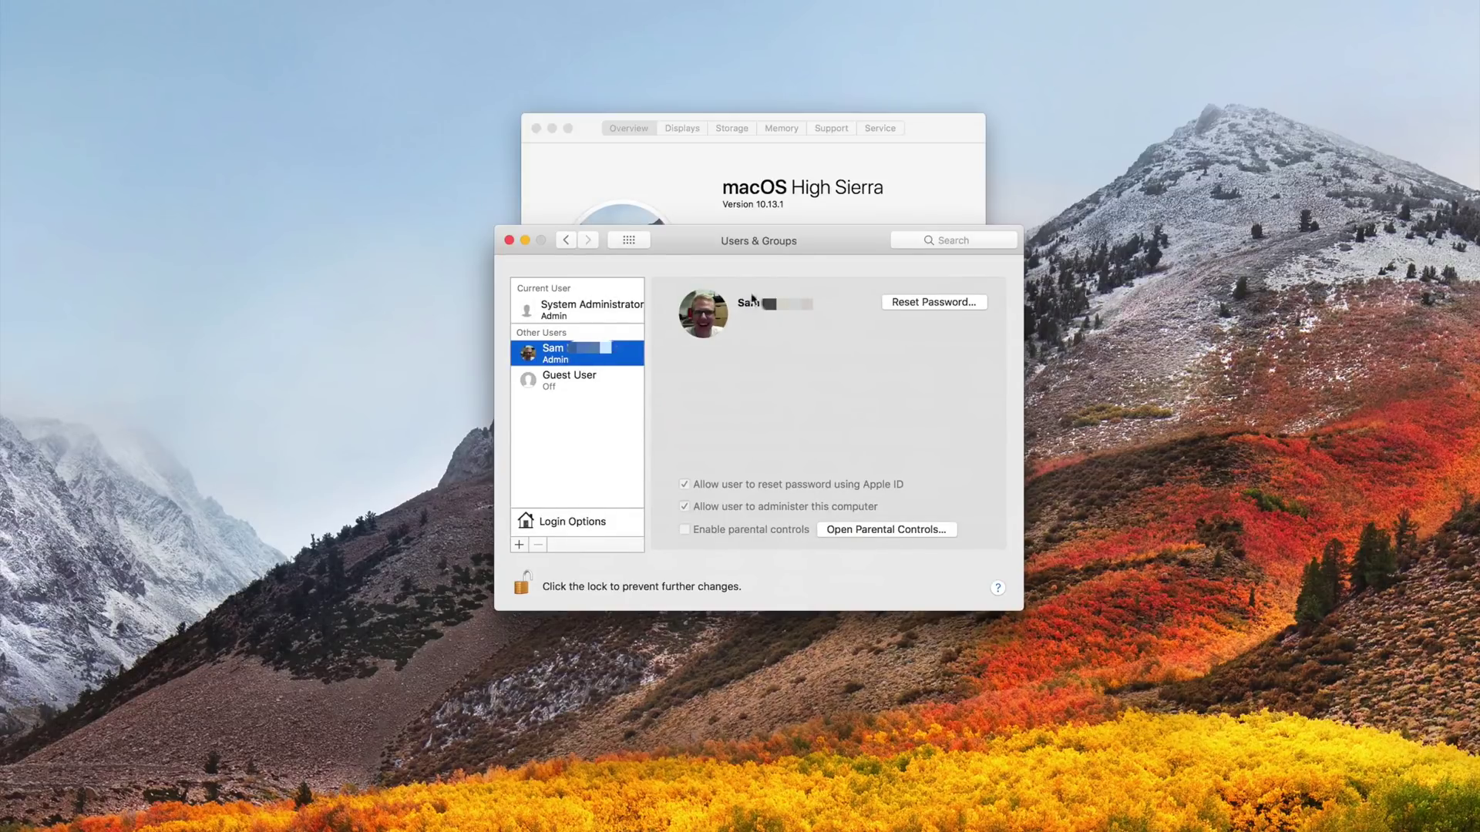
{"action": "left_click", "coordinate": [919, 305]}
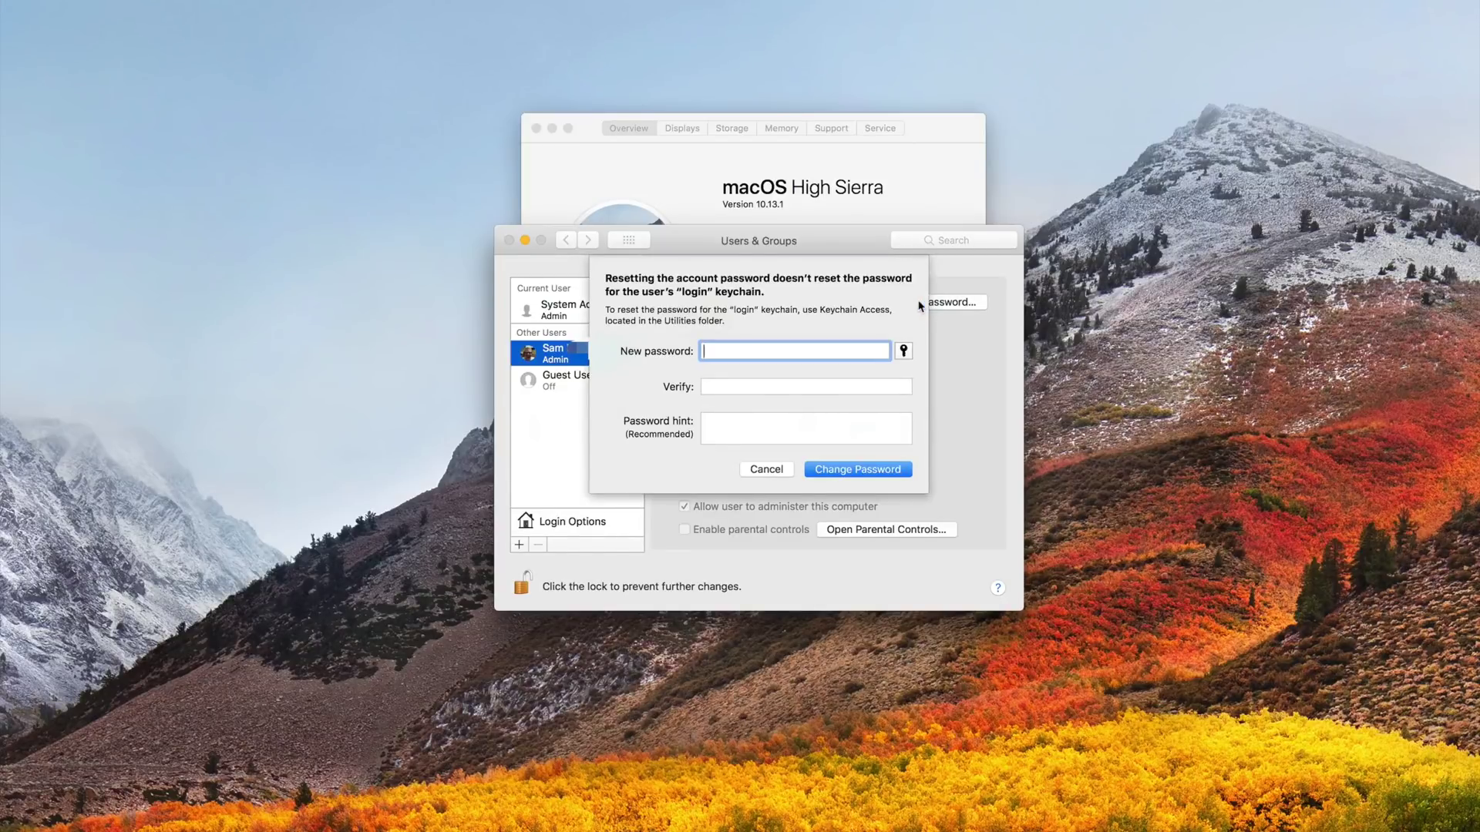
{"action": "left_click", "coordinate": [763, 470]}
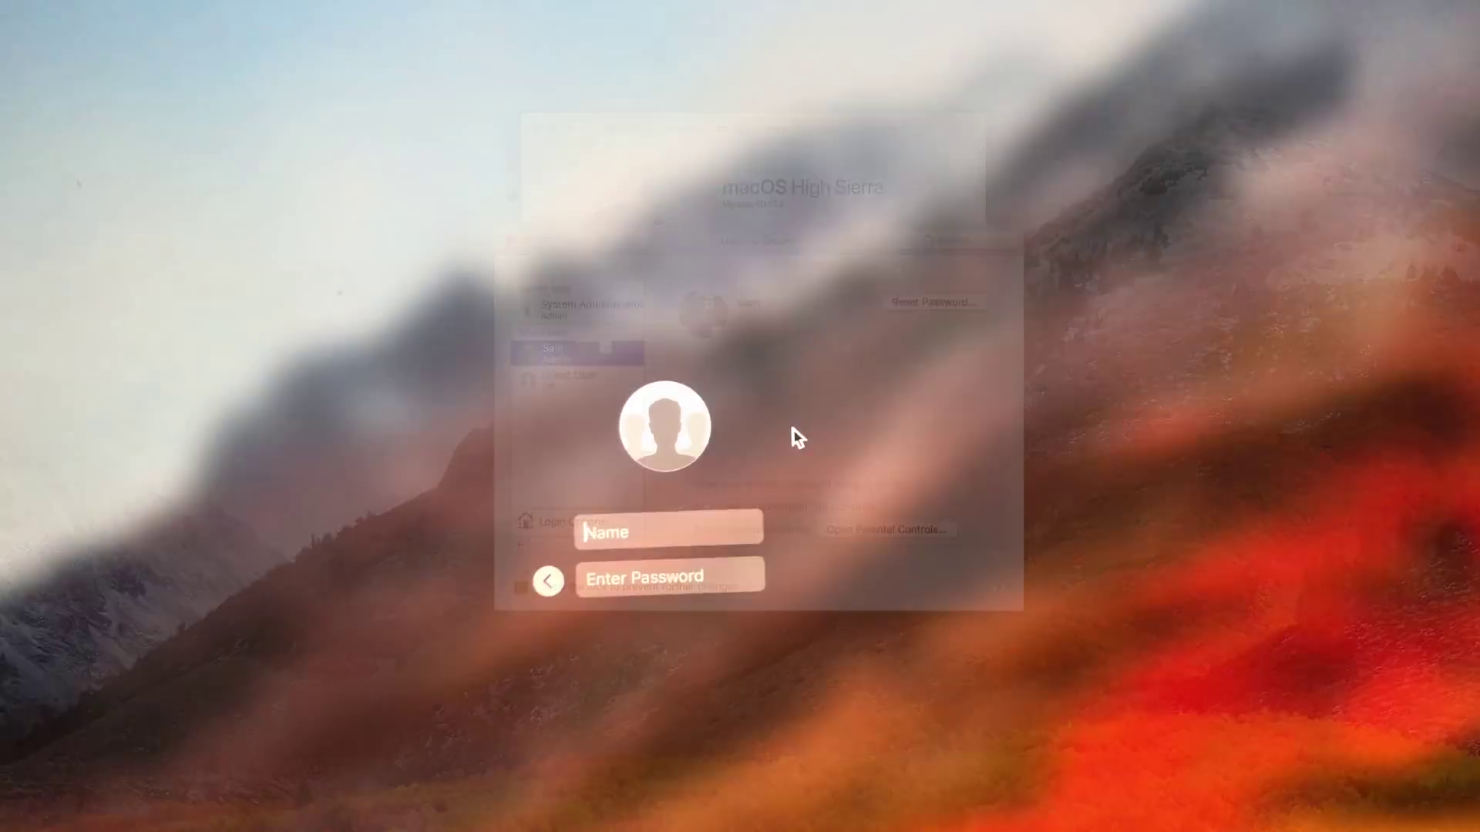
{"action": "type", "text": "r"}
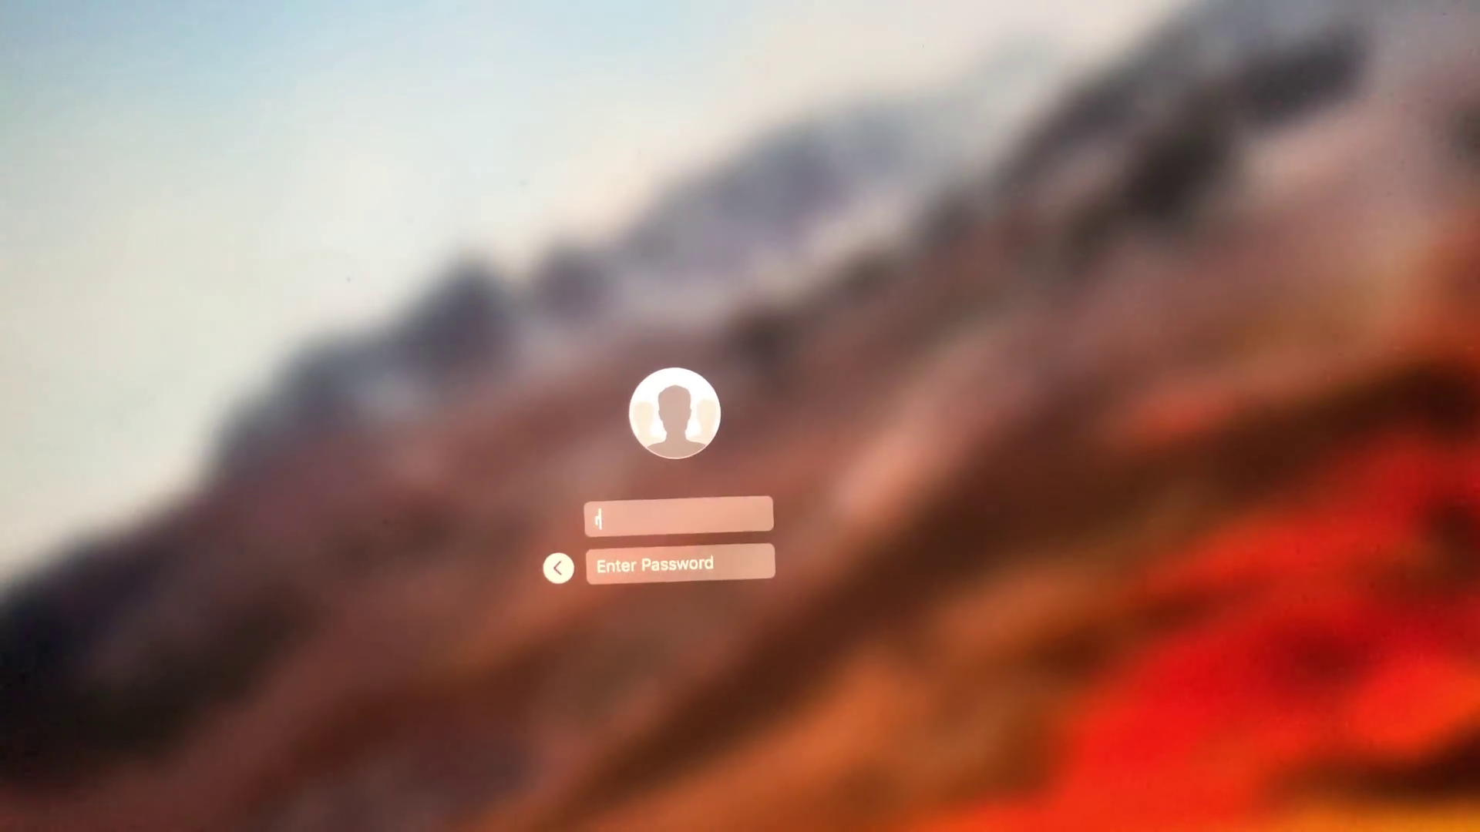
{"action": "type", "text": "oot"}
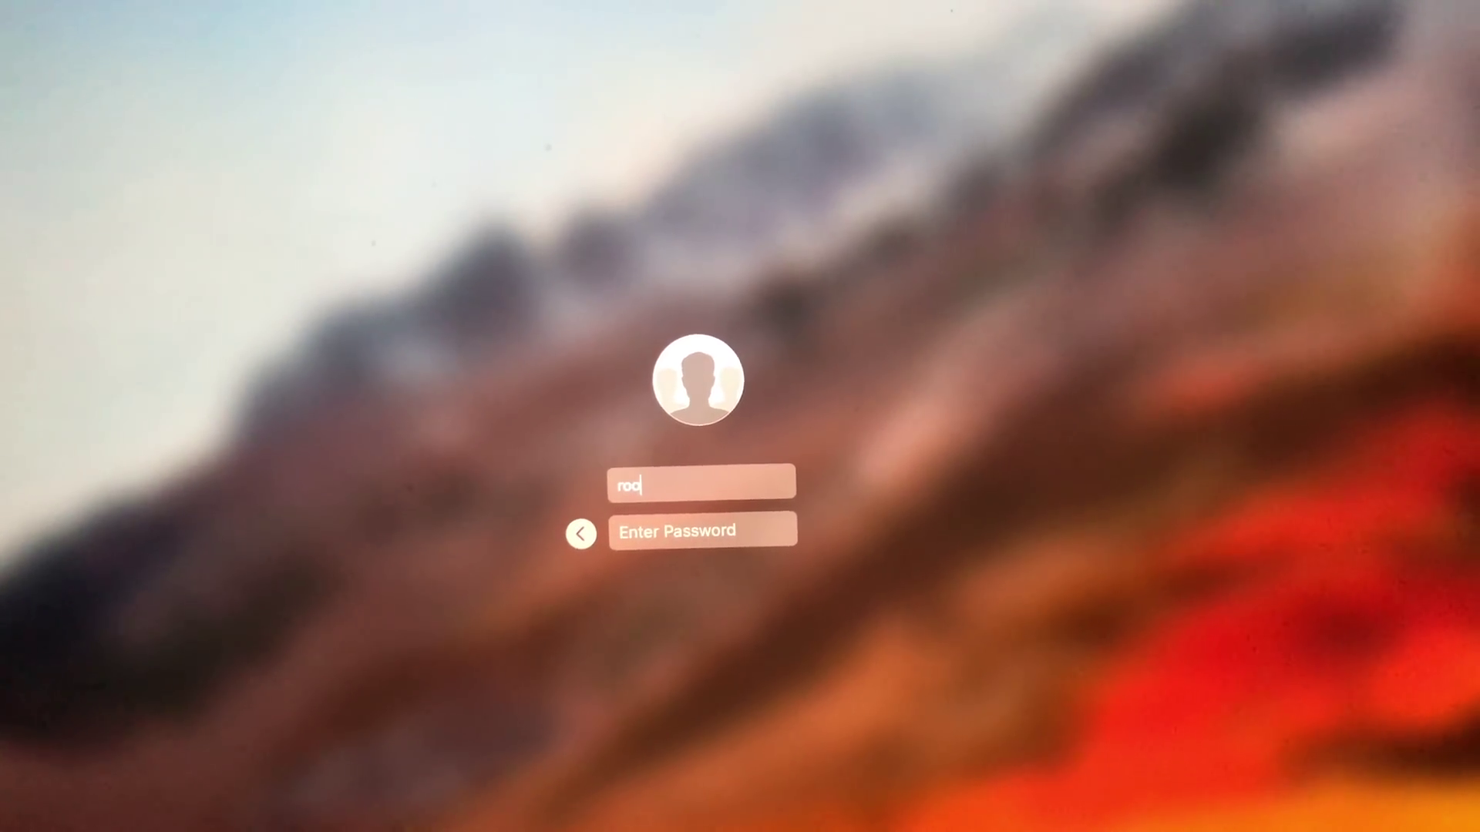
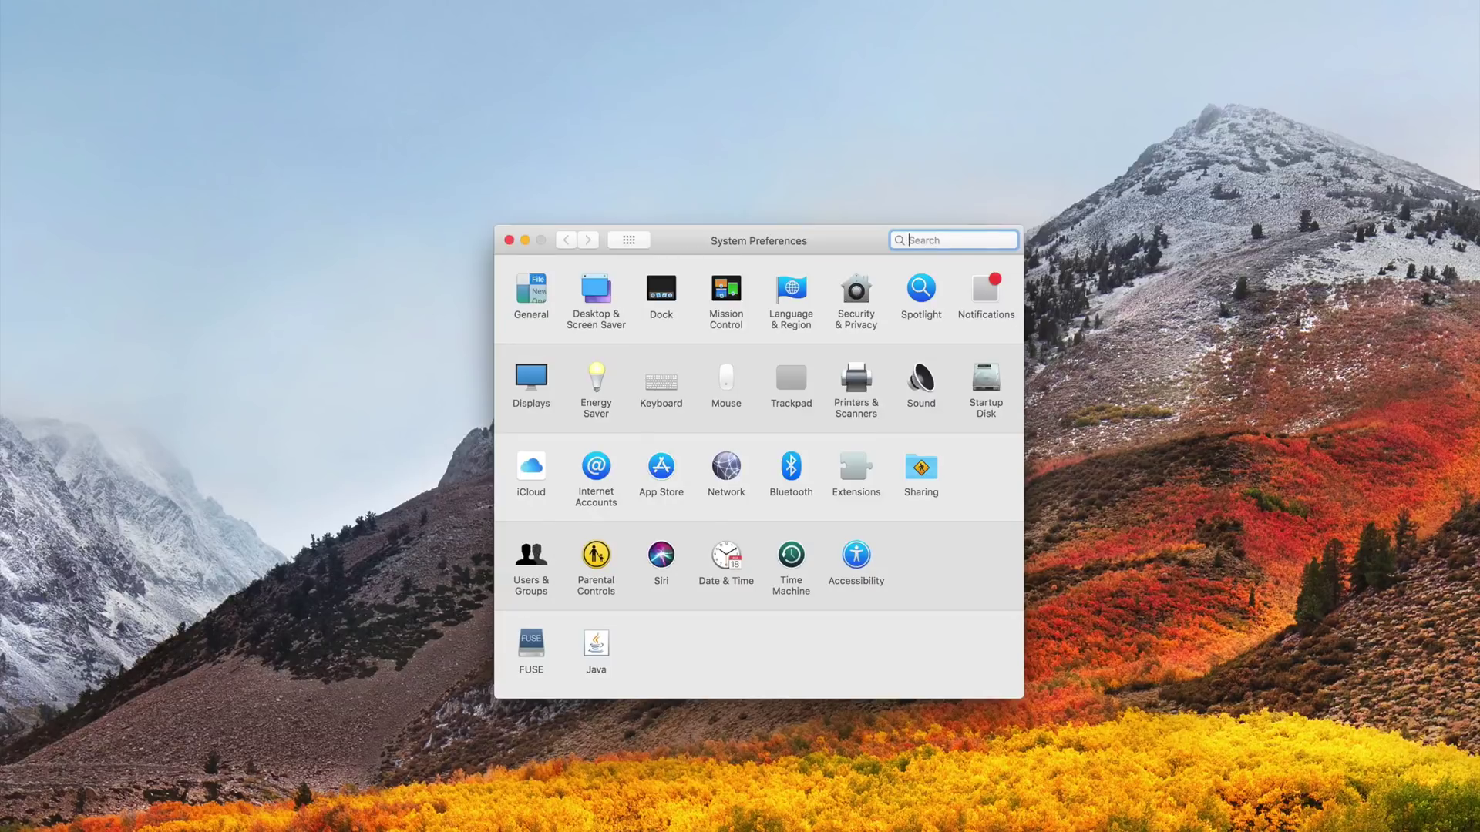
- In Users & Groups, select the other admin account and start a password reset
{"action": "left_click", "coordinate": [532, 556]}
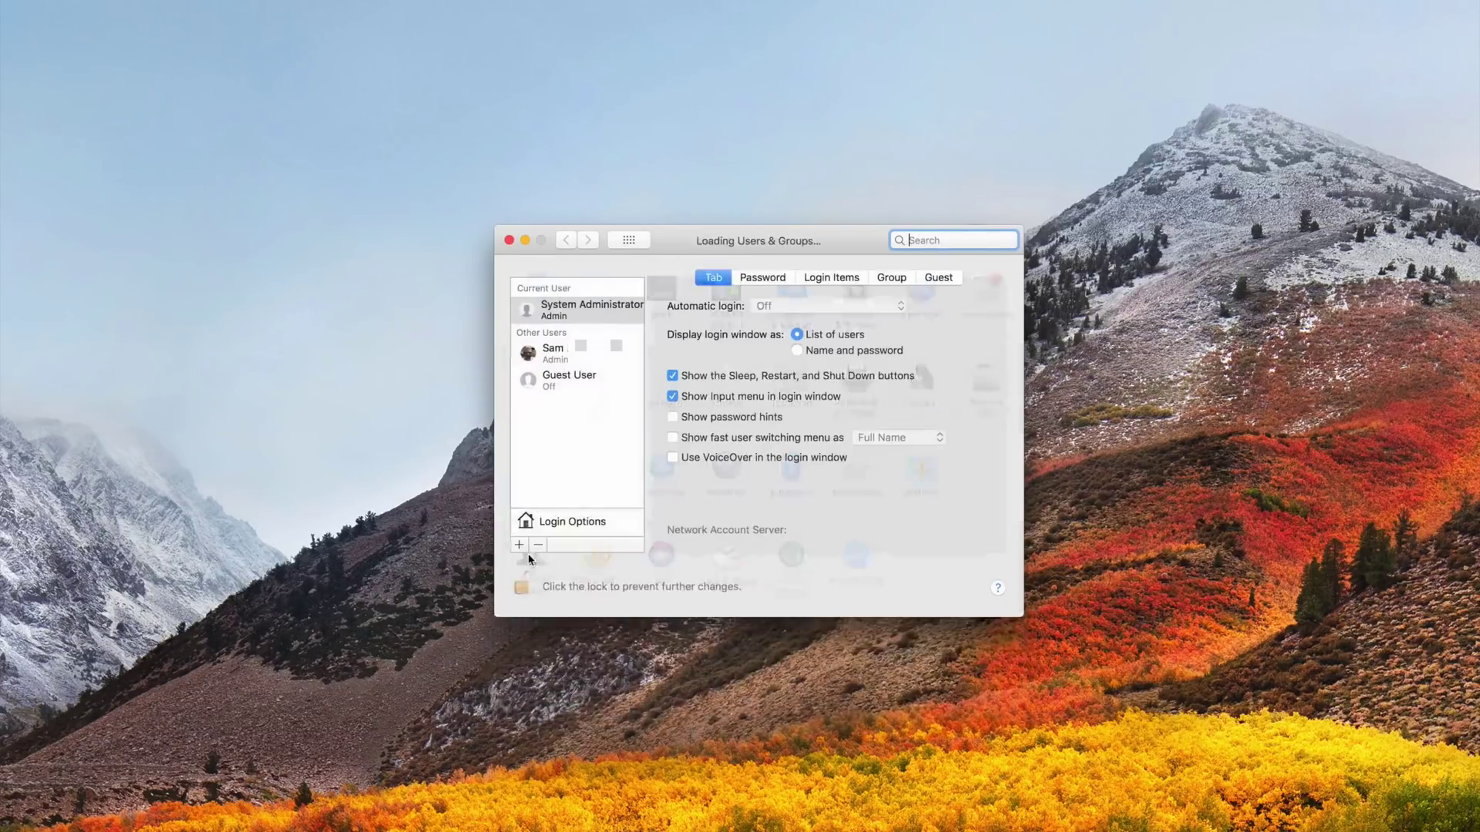
{"action": "left_click", "coordinate": [554, 352]}
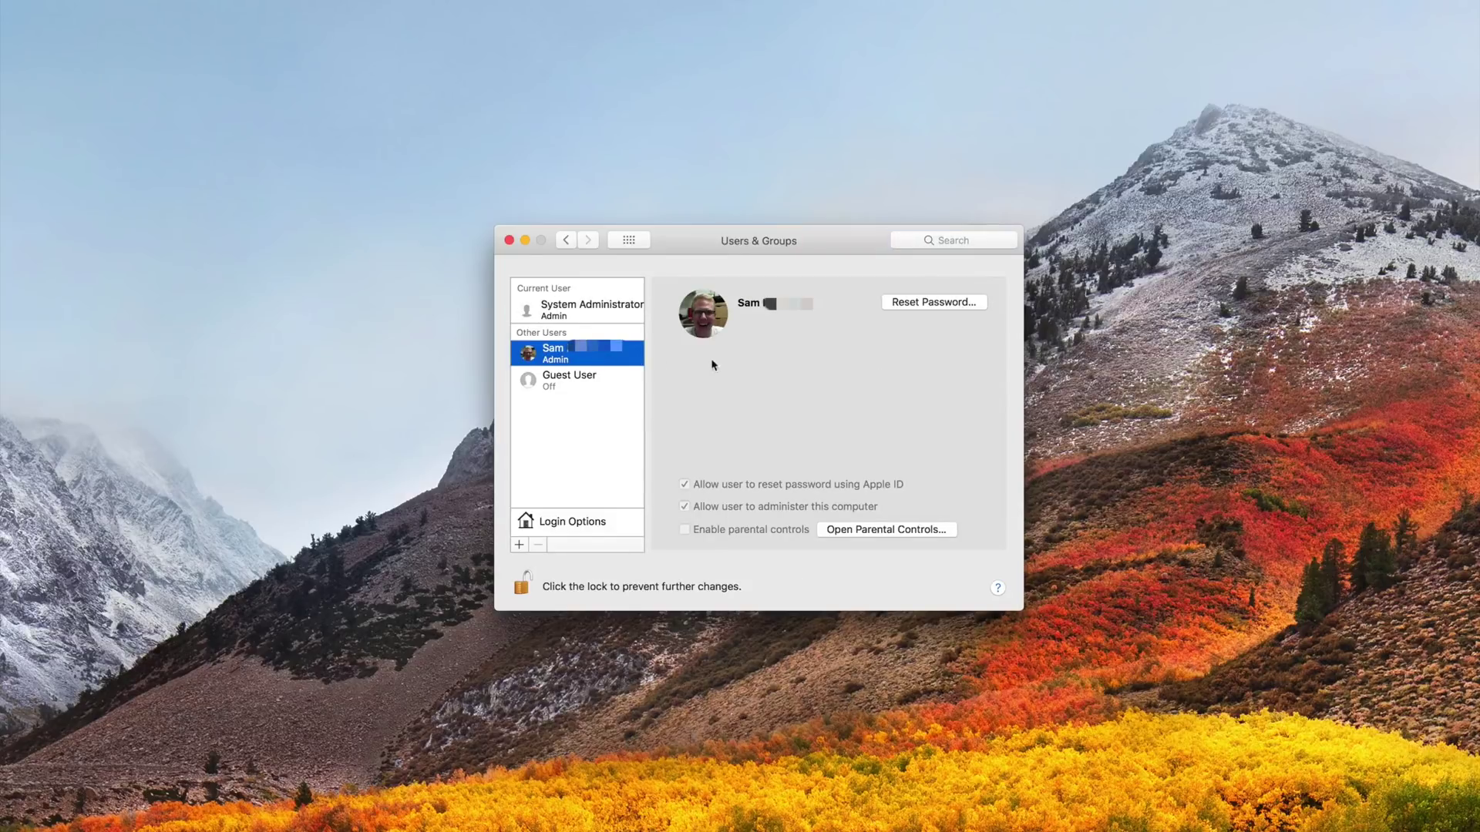
{"action": "left_click", "coordinate": [936, 304]}
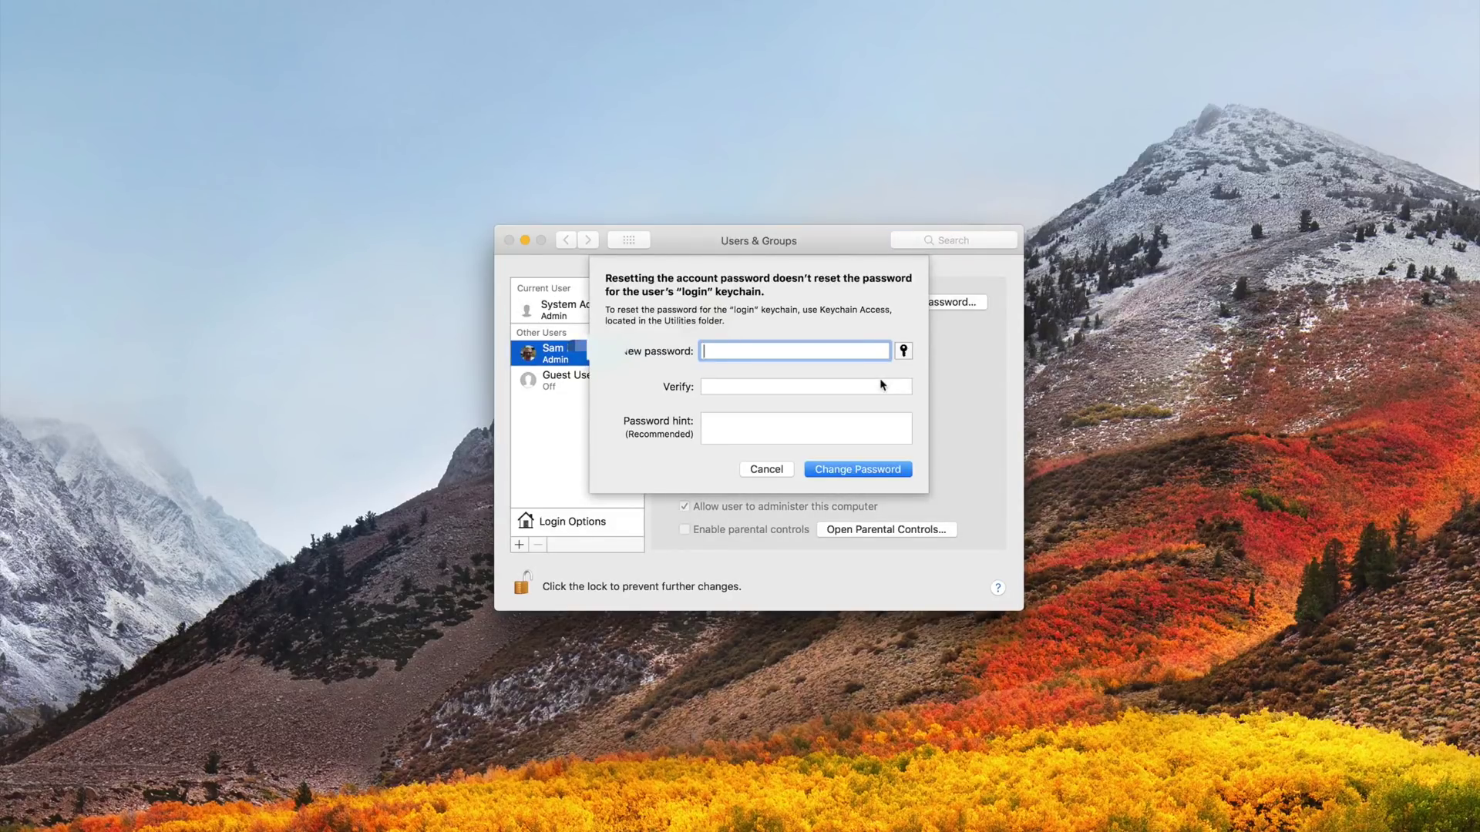
- Enter and verify the new password, add the hint 'i know', and confirm the change
{"action": "type", "text": "••••••"}
{"action": "key", "text": "Tab"}
{"action": "left_click", "coordinate": [812, 385]}
{"action": "type", "text": "•••••"}
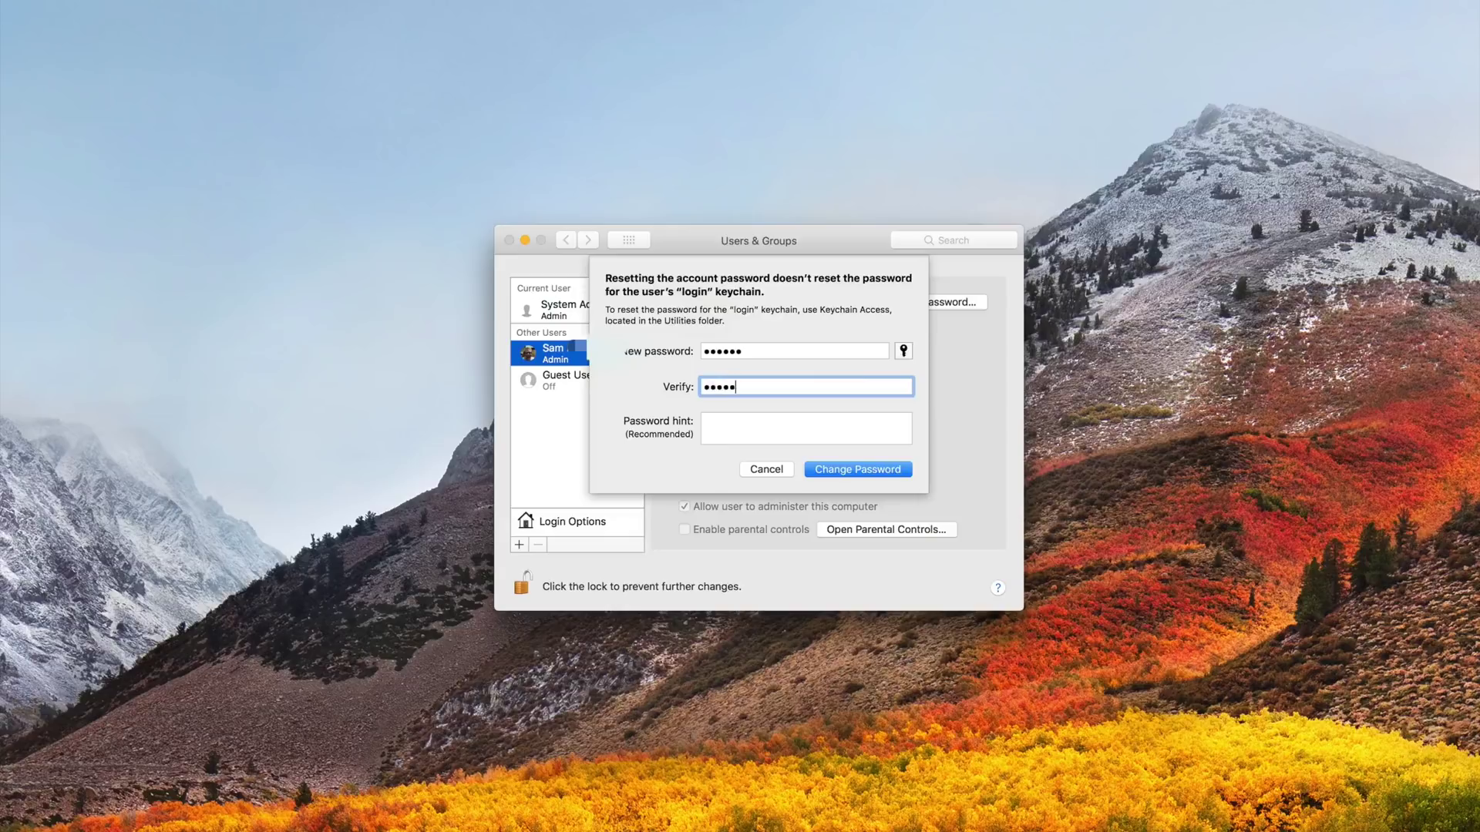
{"action": "type", "text": "•"}
{"action": "key", "text": "Tab"}
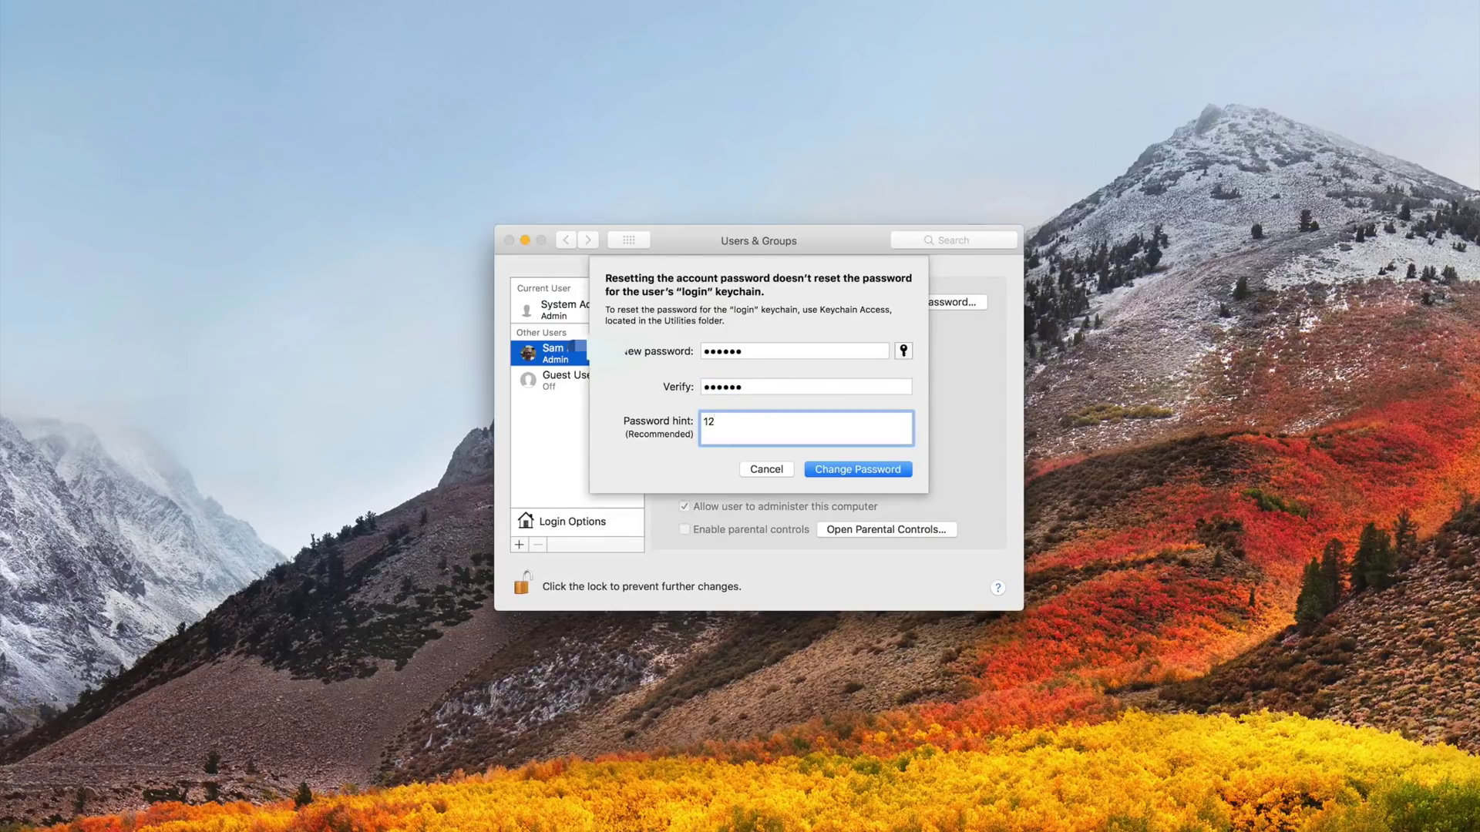
{"action": "type", "text": "i know"}
{"action": "left_click", "coordinate": [892, 474]}
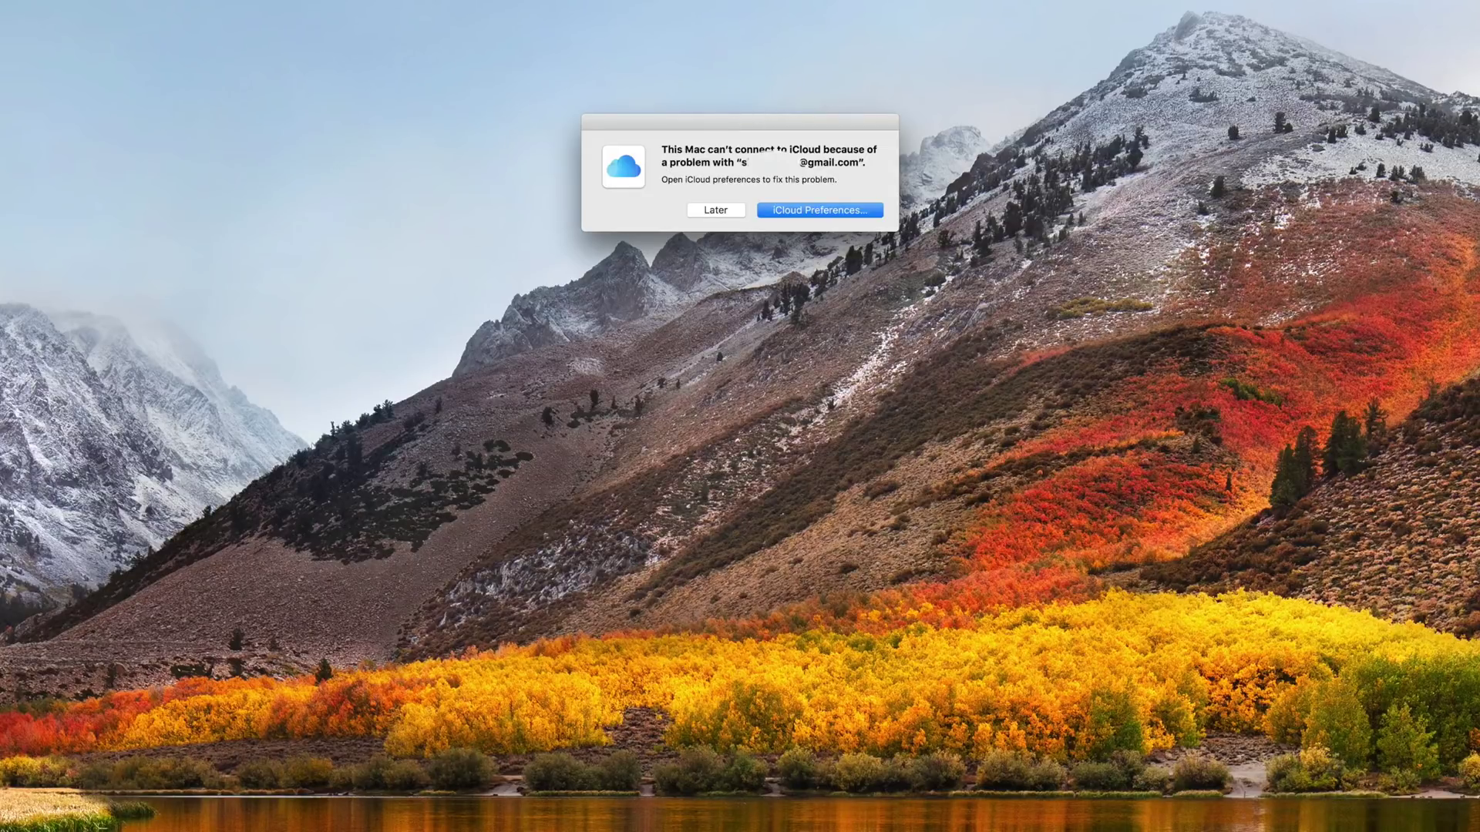
- Show the iupdateos.com folder in a new Finder window and scroll through its image files
{"action": "left_click", "coordinate": [477, 624]}
{"action": "key", "text": "super+n"}
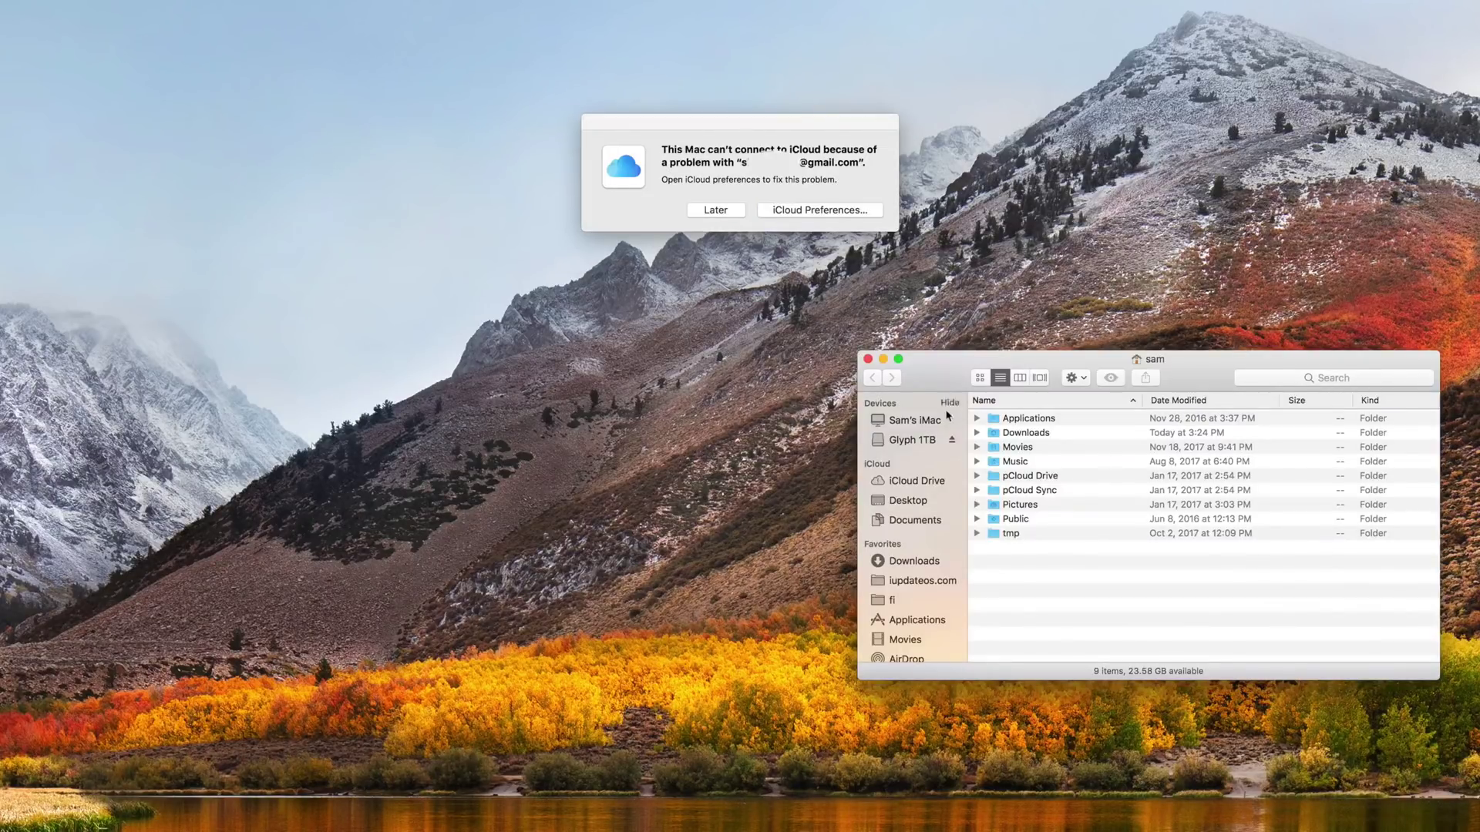
{"action": "left_click", "coordinate": [923, 580]}
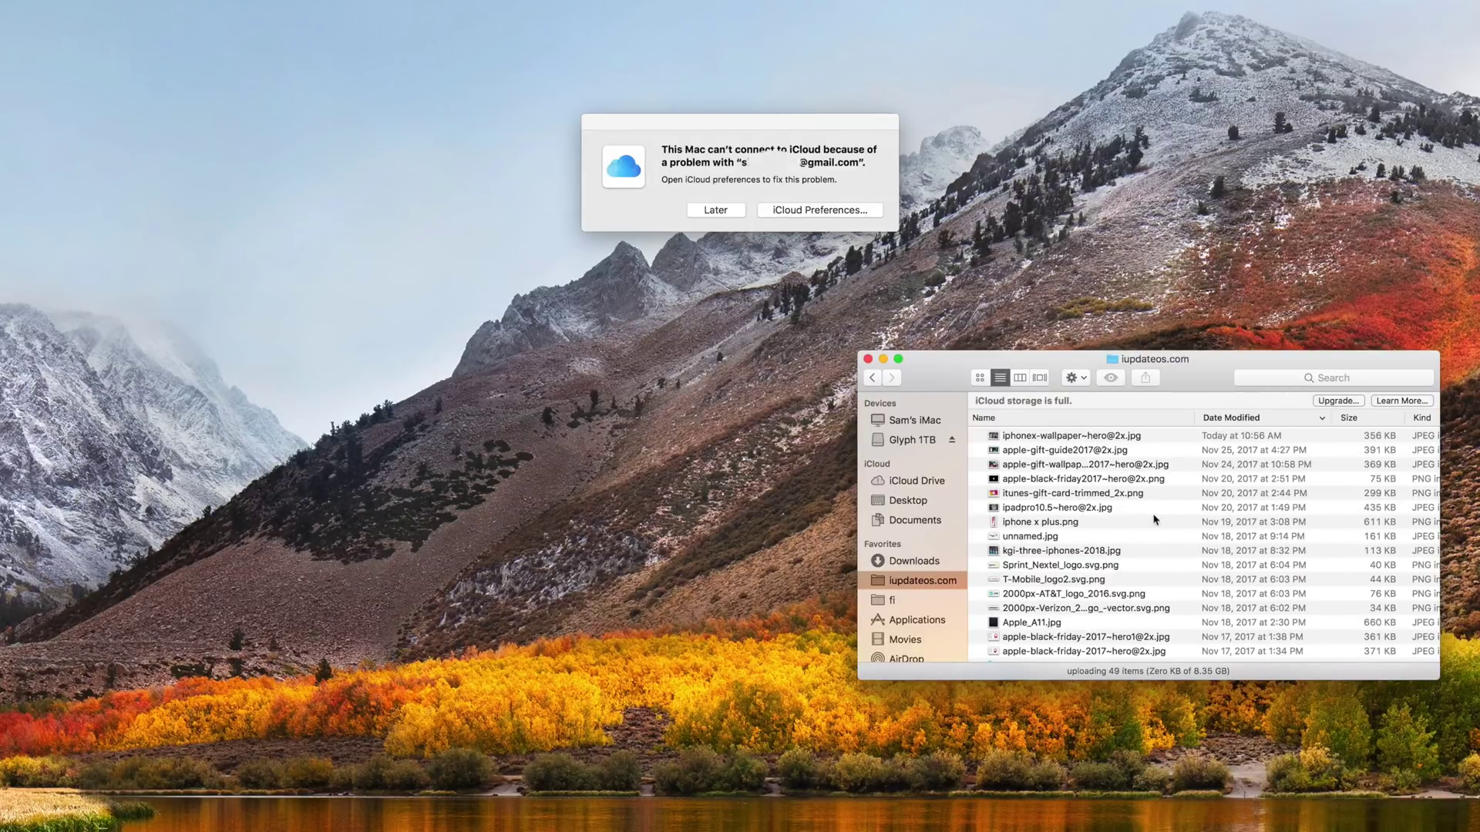
{"action": "scroll", "coordinate": [1153, 520], "scroll_direction": "down", "scroll_amount": 5}
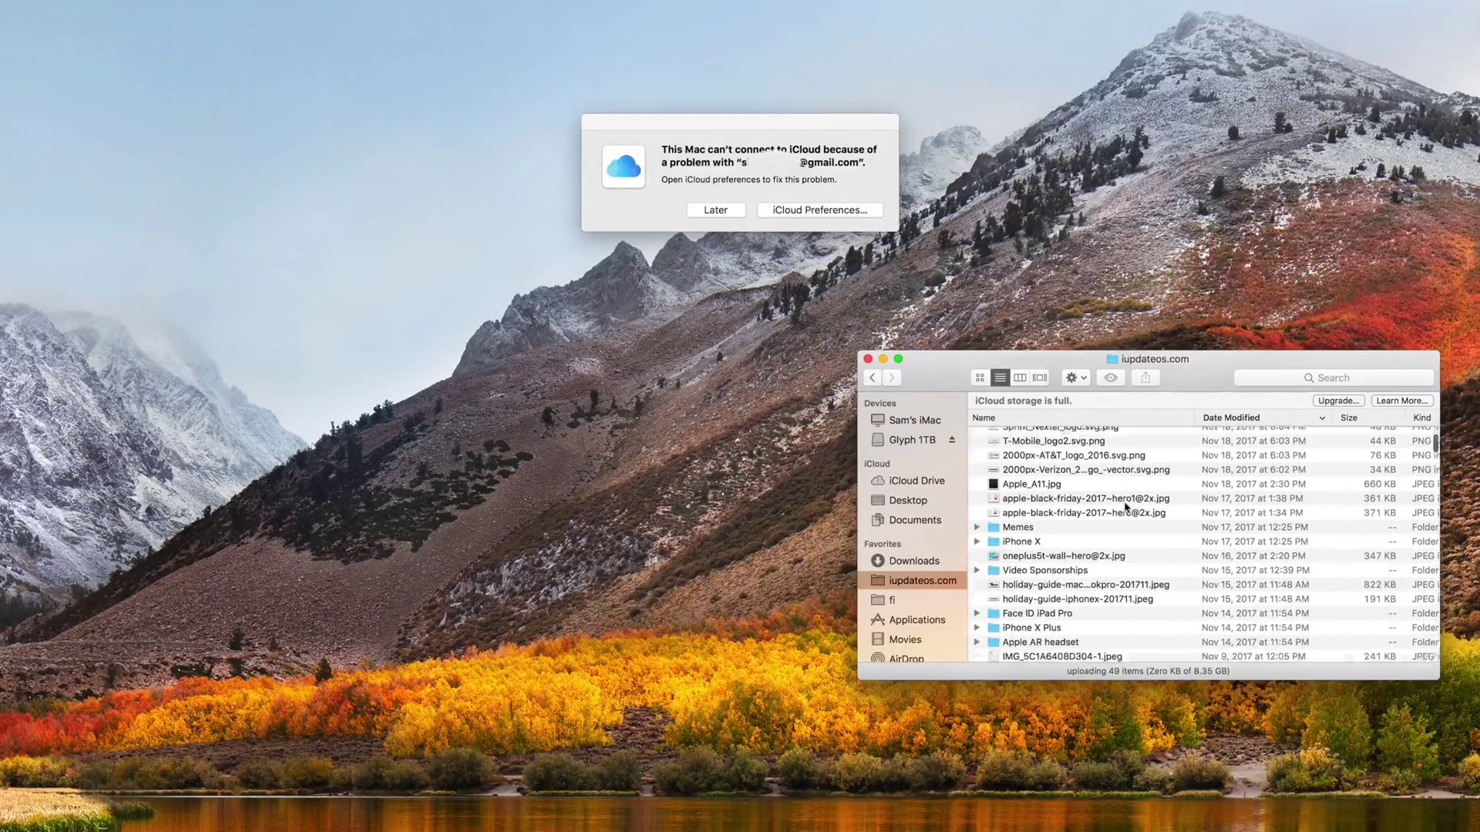
{"action": "scroll", "coordinate": [1126, 507], "scroll_direction": "down", "scroll_amount": 5}
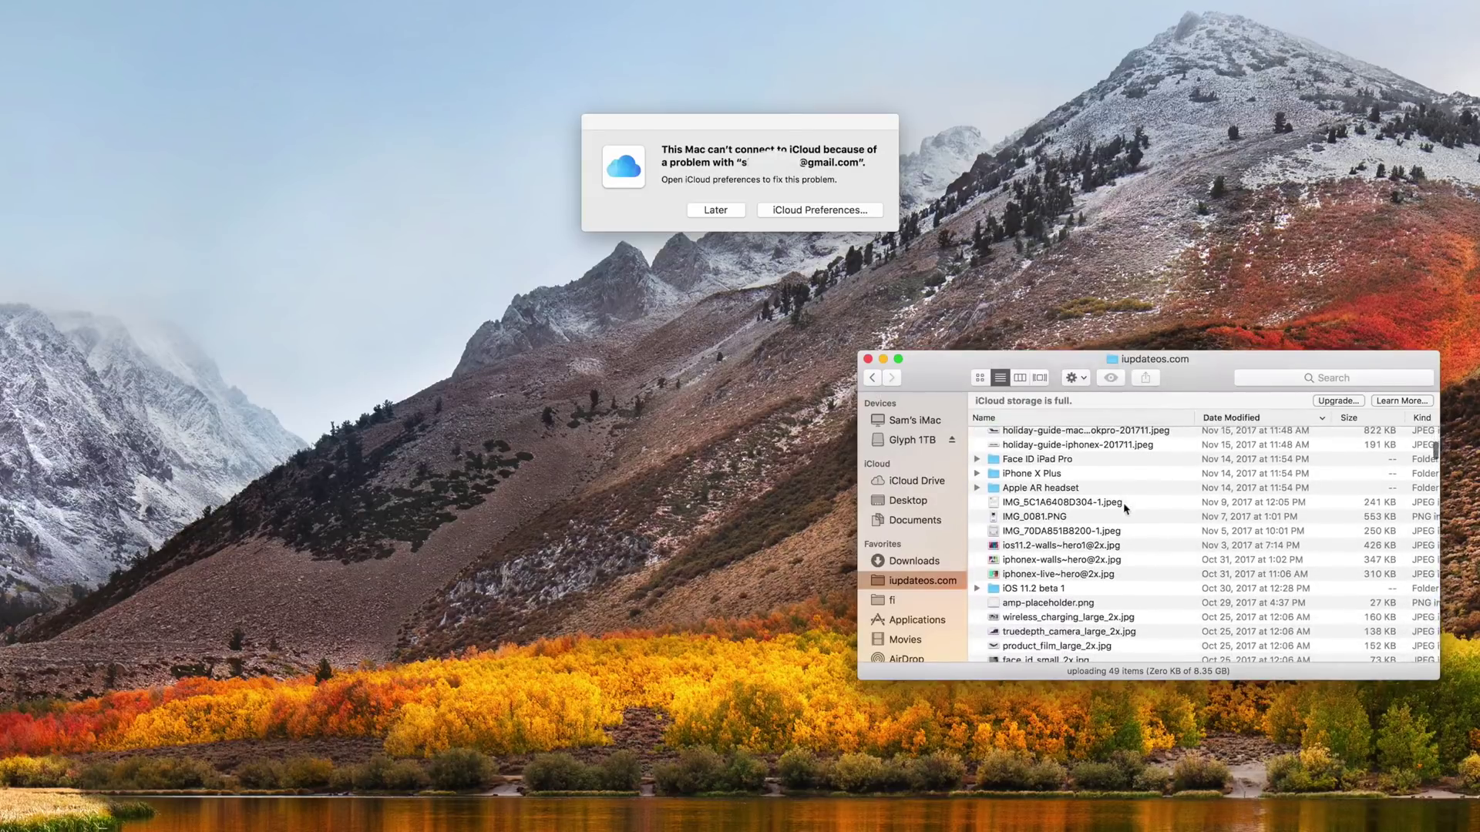
{"action": "scroll", "coordinate": [1124, 508], "scroll_direction": "up", "scroll_amount": 10}
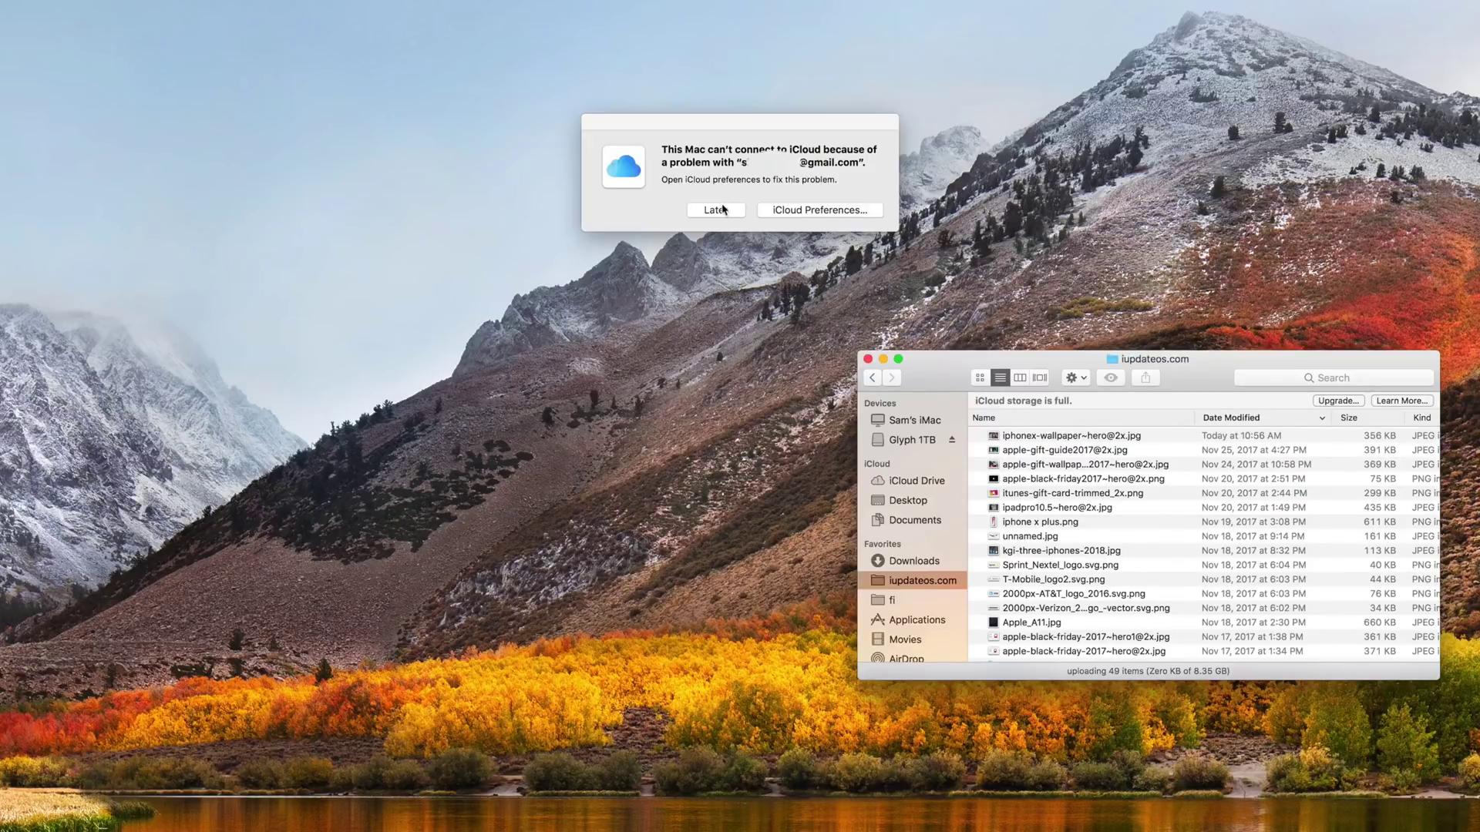
- Dismiss the iCloud alert with Later, then Quick Look unnamed.jpg and iphone x plus.png
{"action": "left_click", "coordinate": [723, 209]}
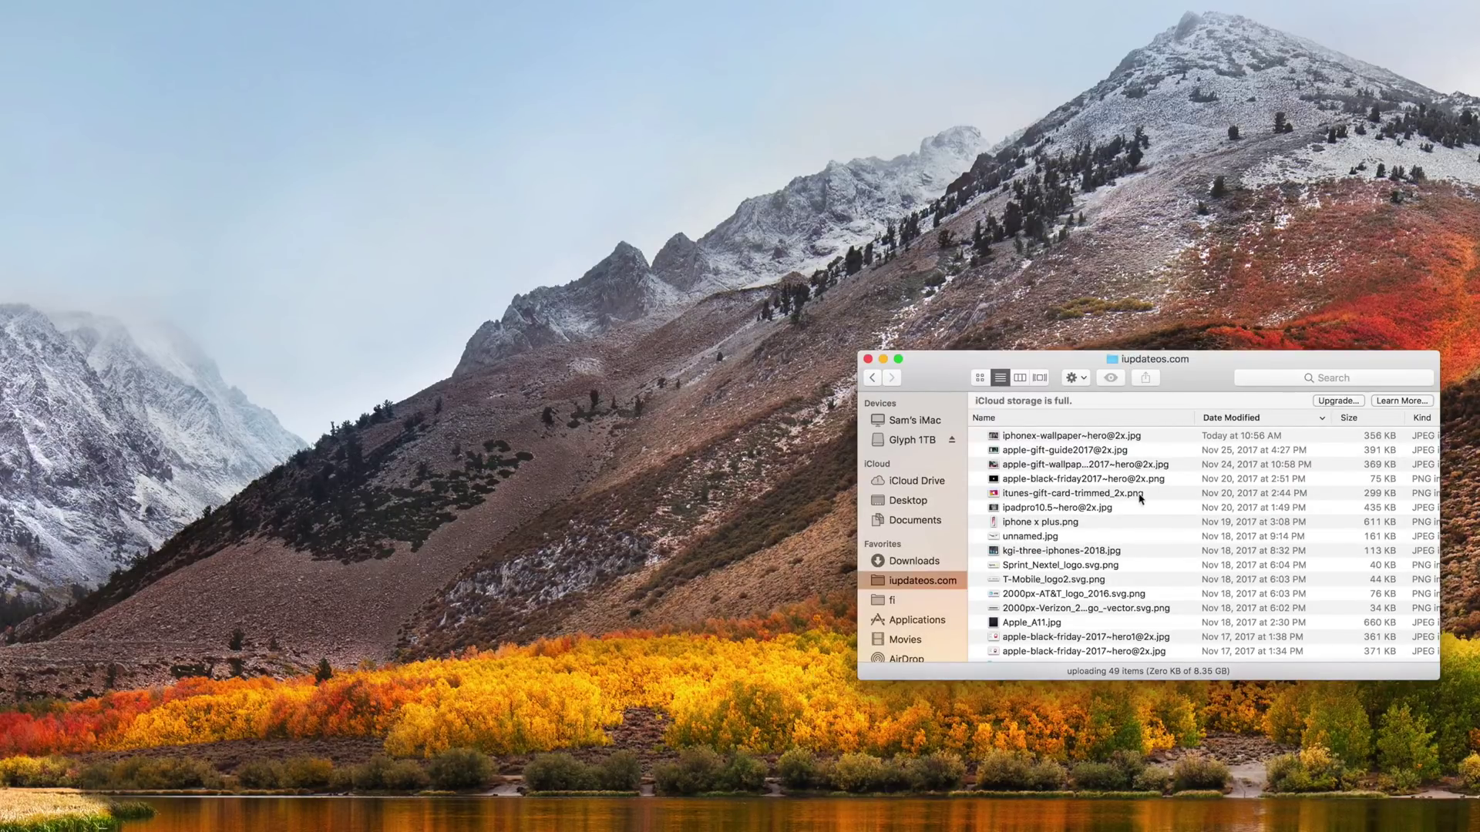
{"action": "scroll", "coordinate": [1118, 505], "scroll_direction": "down", "scroll_amount": 3}
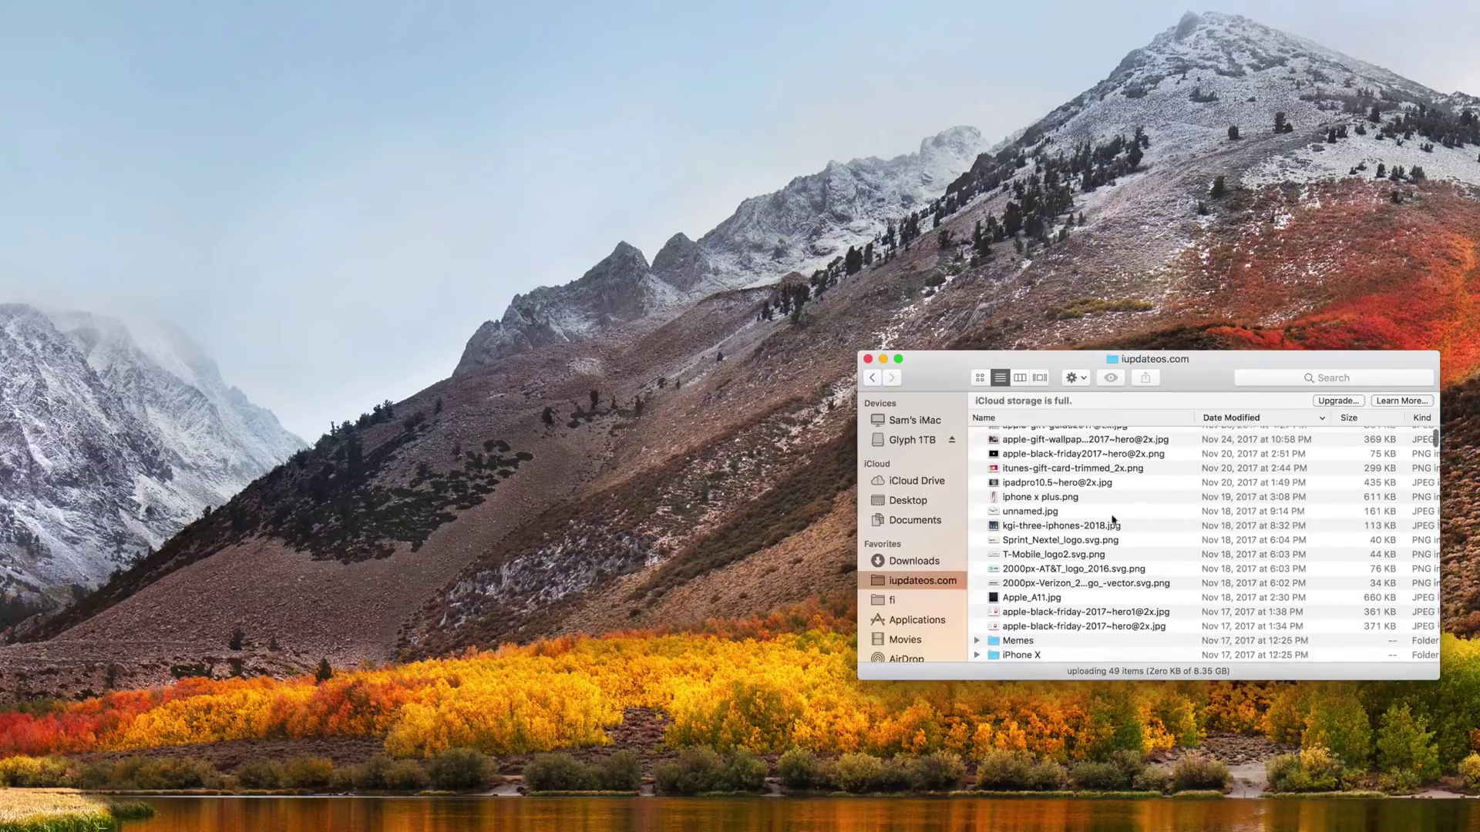
{"action": "left_click", "coordinate": [1060, 521]}
{"action": "left_click", "coordinate": [1050, 508]}
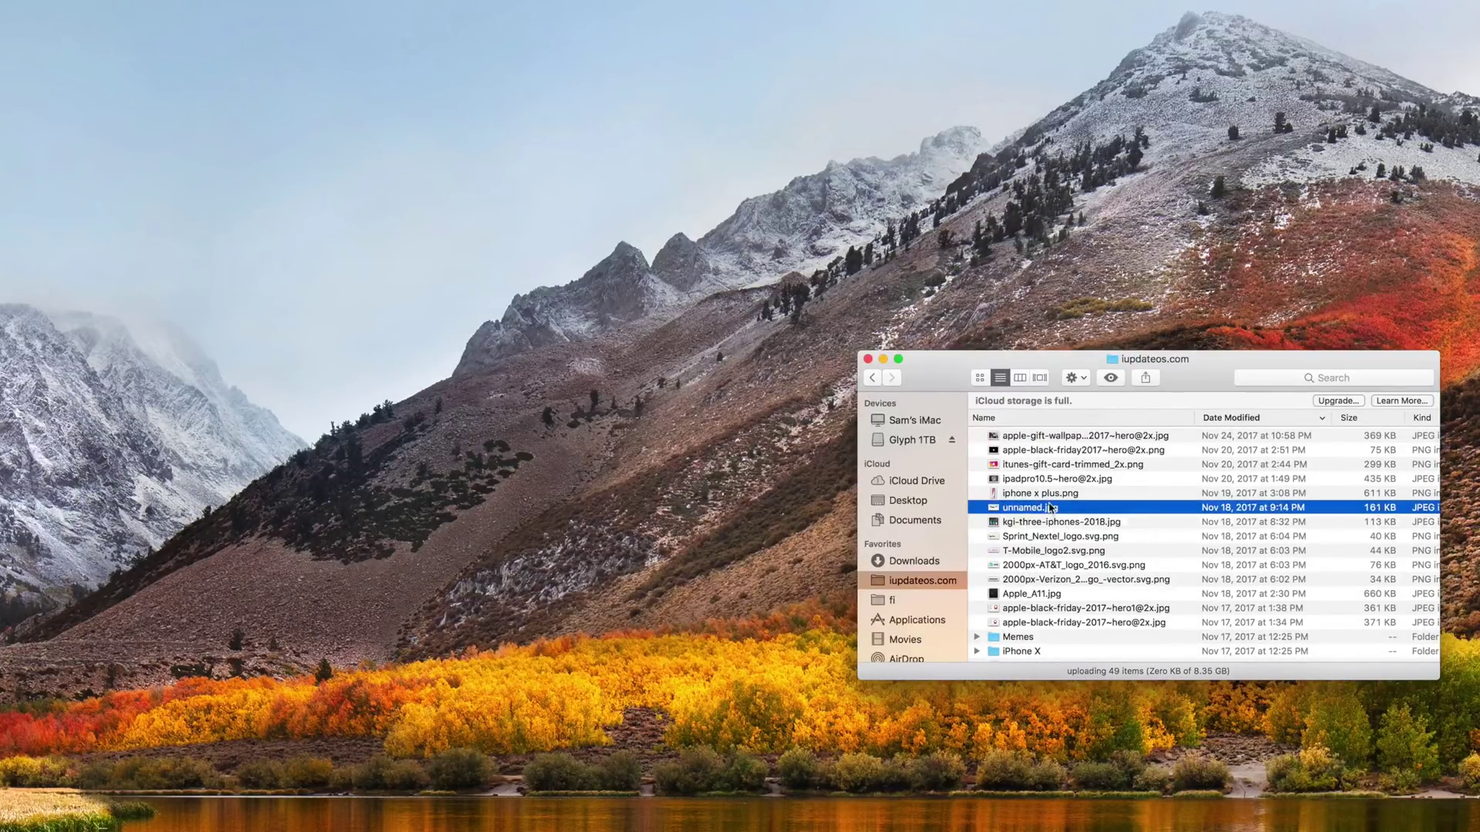
{"action": "key", "text": "space"}
{"action": "key", "text": "space"}
{"action": "left_click", "coordinate": [1064, 494]}
{"action": "key", "text": "space"}
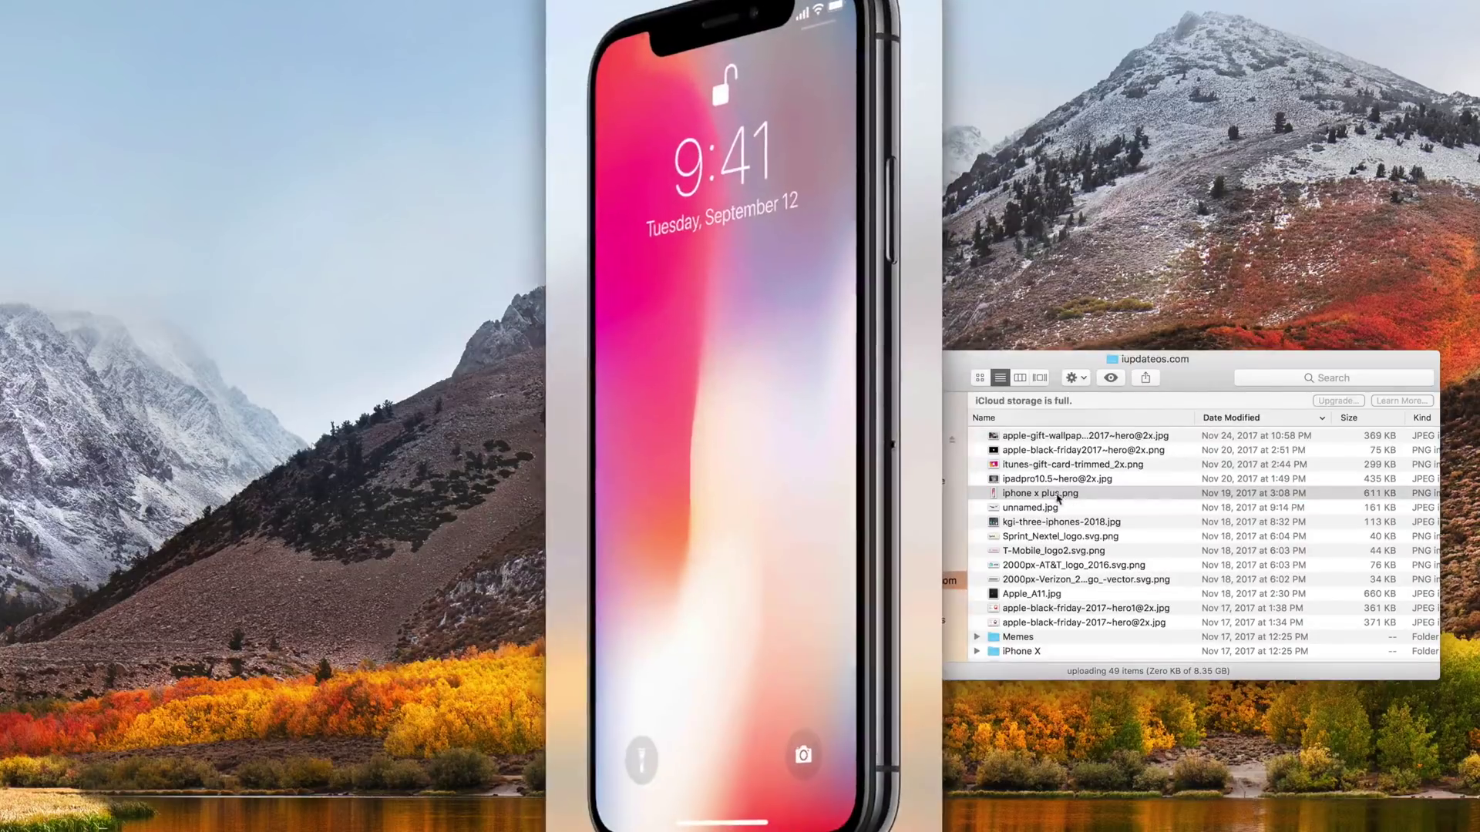
{"action": "key", "text": "space"}
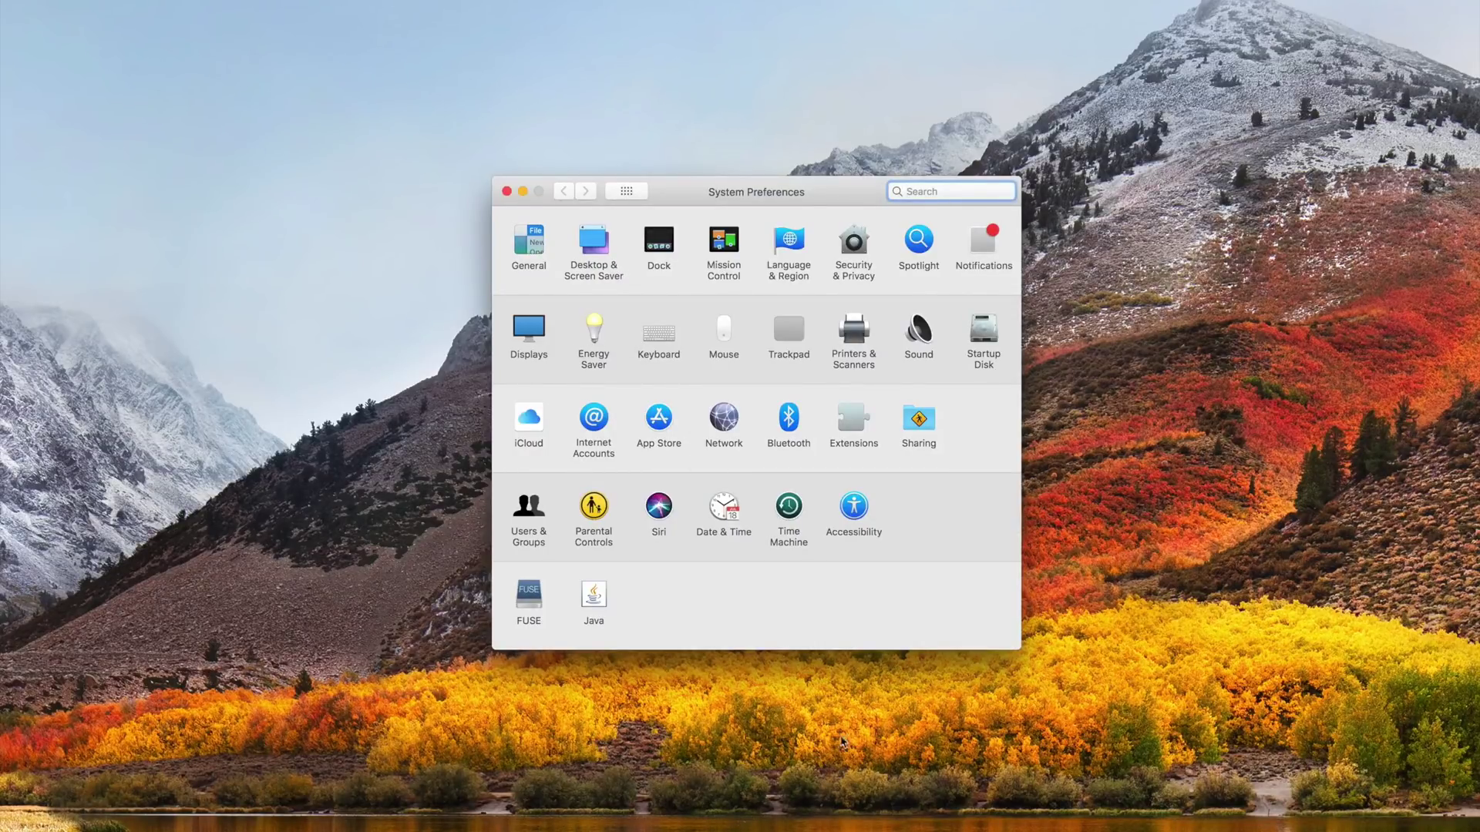
- Open Users & Groups and start unlocking it, focusing the prompt's User Name field
{"action": "left_click", "coordinate": [537, 518]}
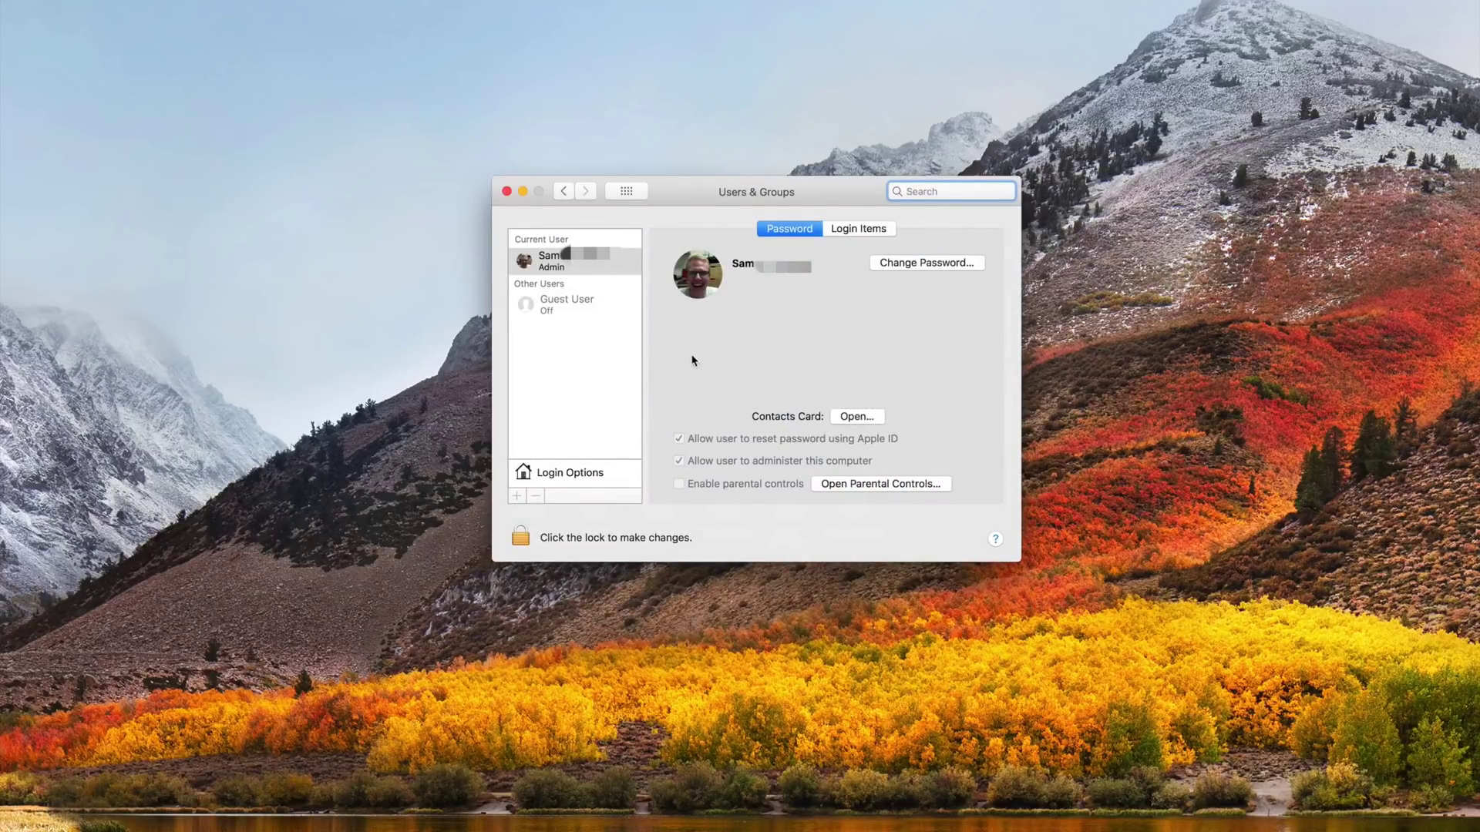
{"action": "left_click", "coordinate": [527, 538]}
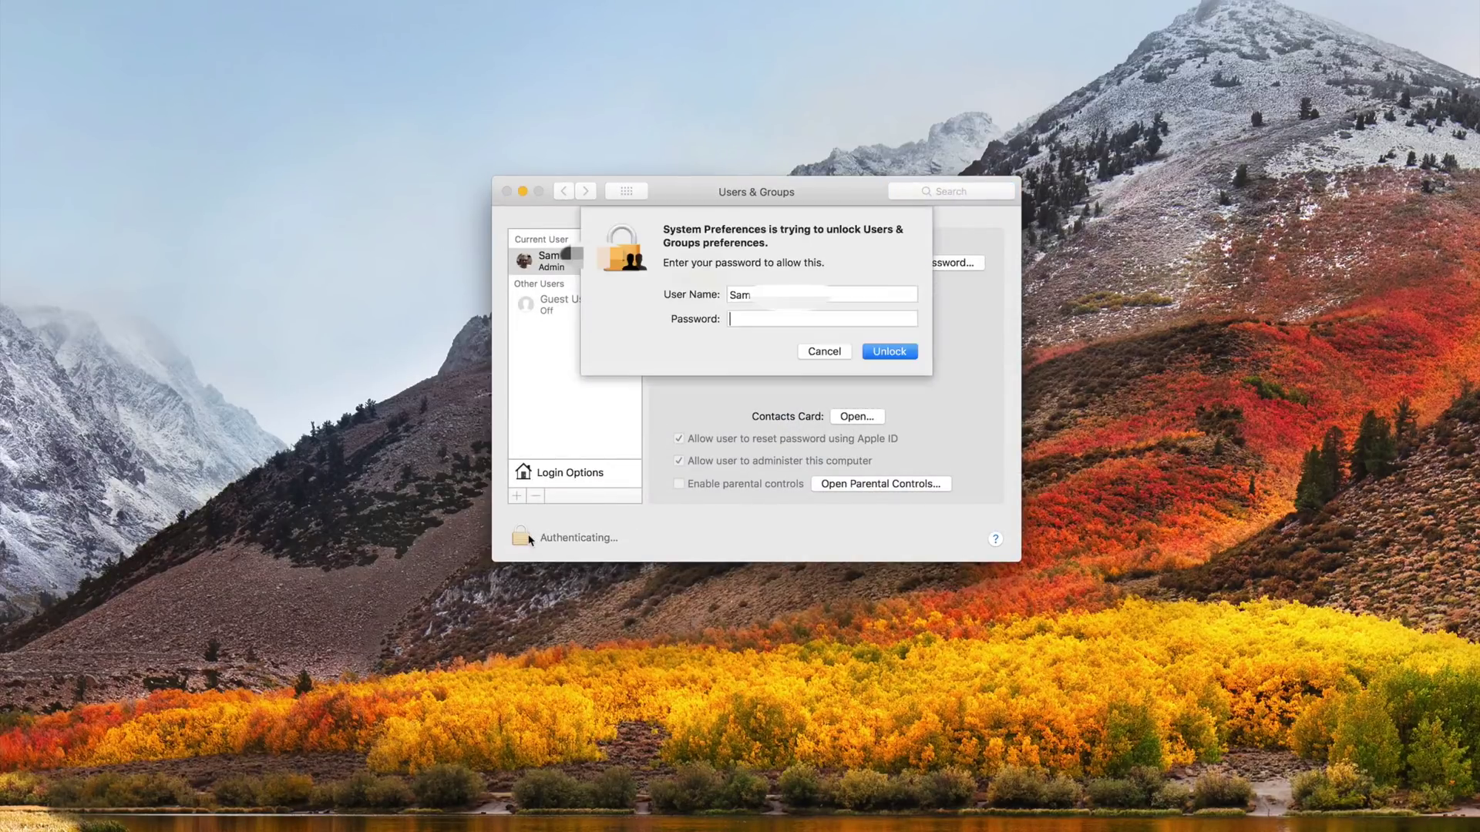
{"action": "left_click", "coordinate": [781, 293]}
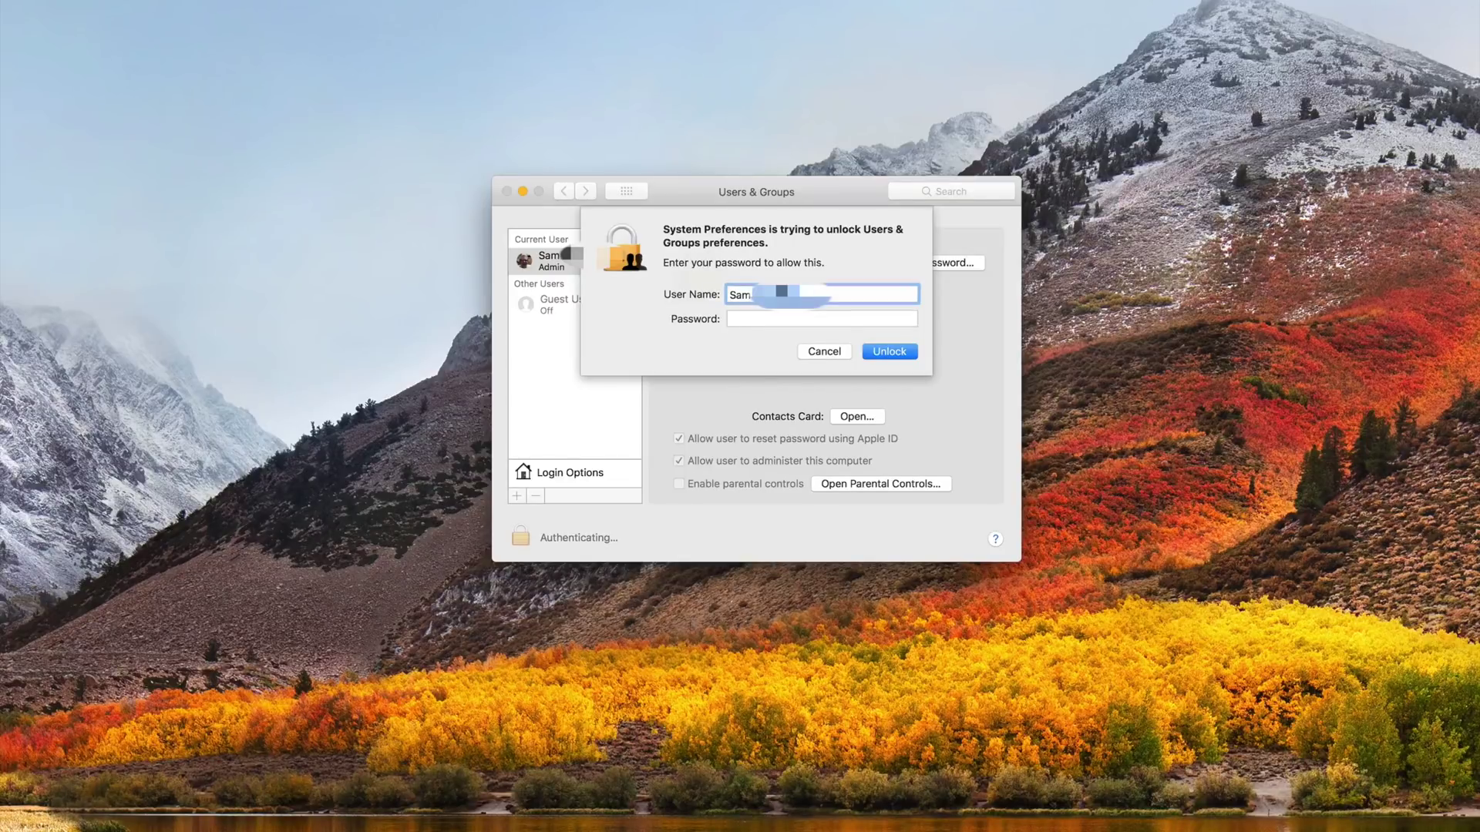
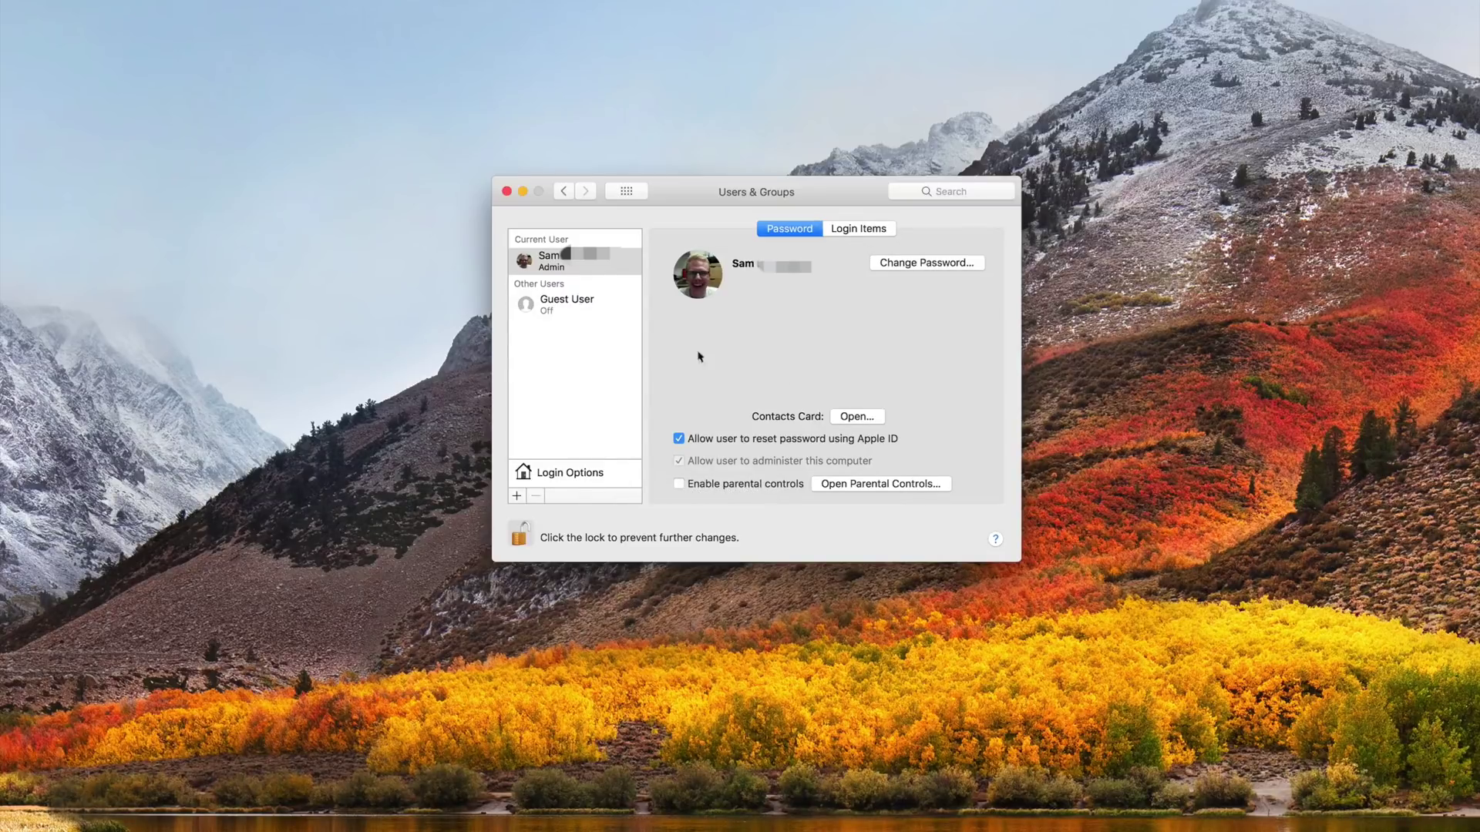
- In Users & Groups Login Options, open the Network Account Server join sheet
{"action": "left_click", "coordinate": [605, 465]}
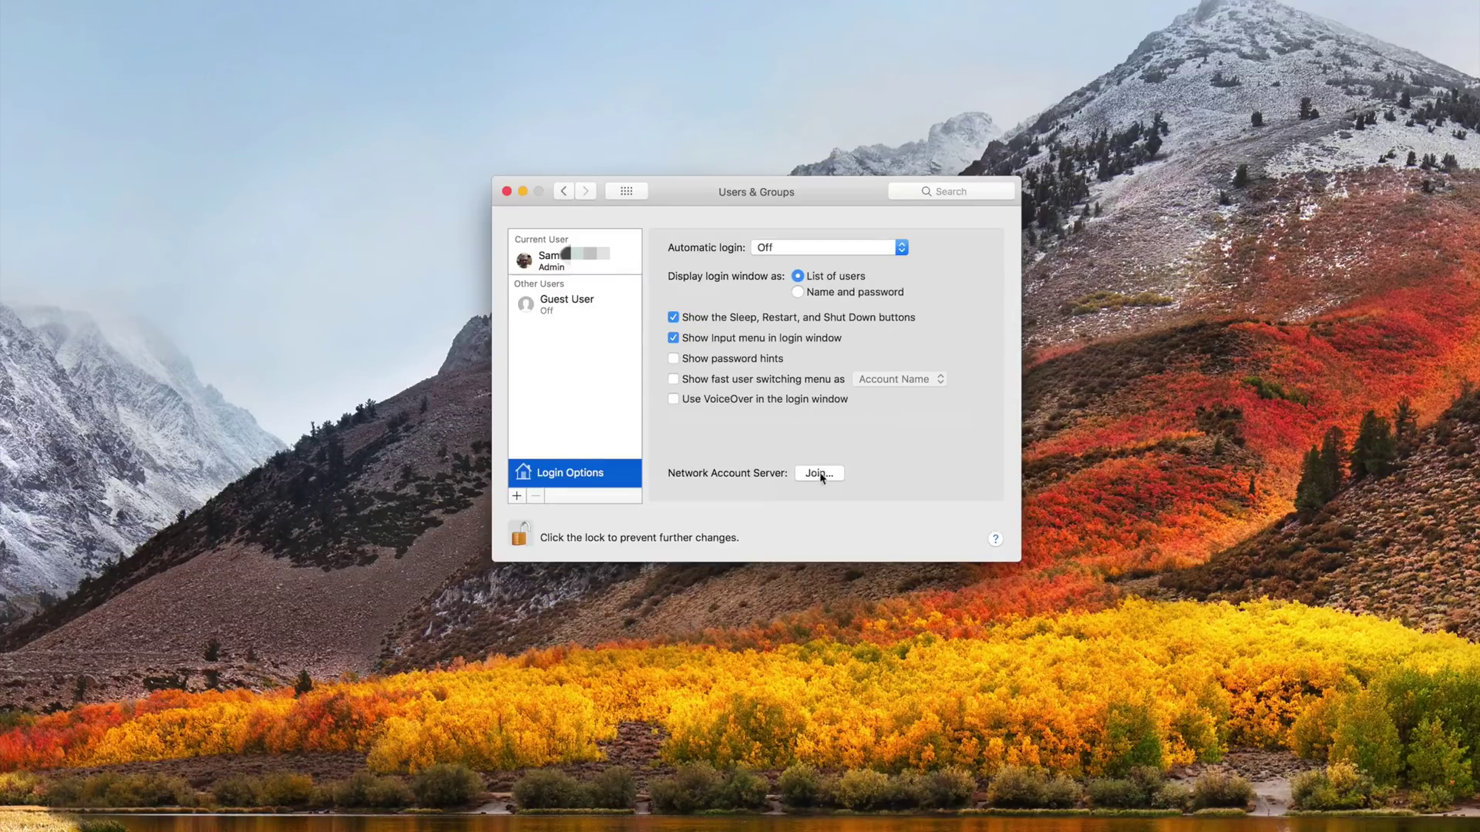
{"action": "left_click", "coordinate": [822, 478]}
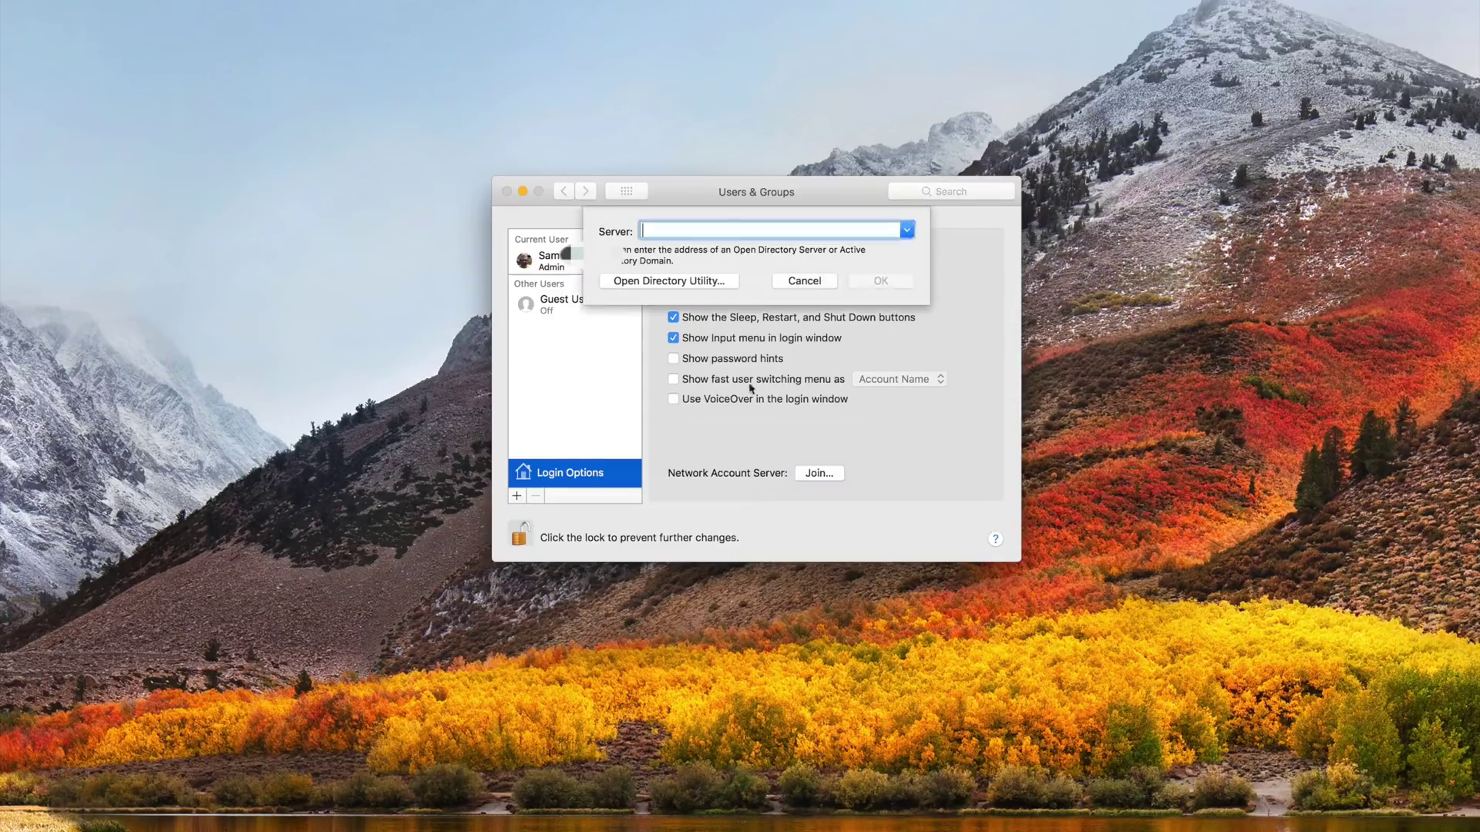
- Launch Directory Utility and unlock it with administrator credentials
{"action": "left_click", "coordinate": [676, 283]}
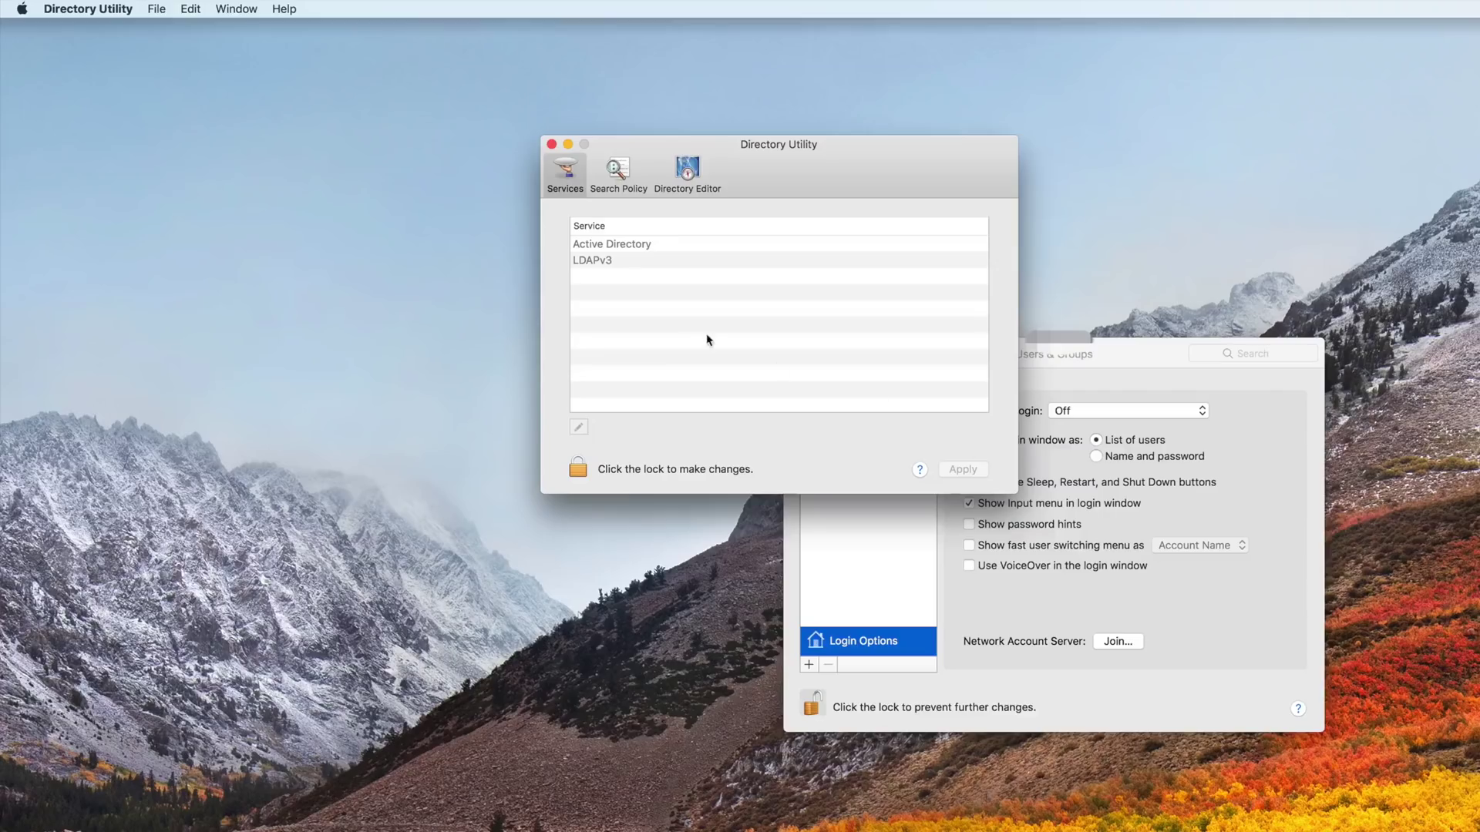
{"action": "left_click", "coordinate": [585, 466]}
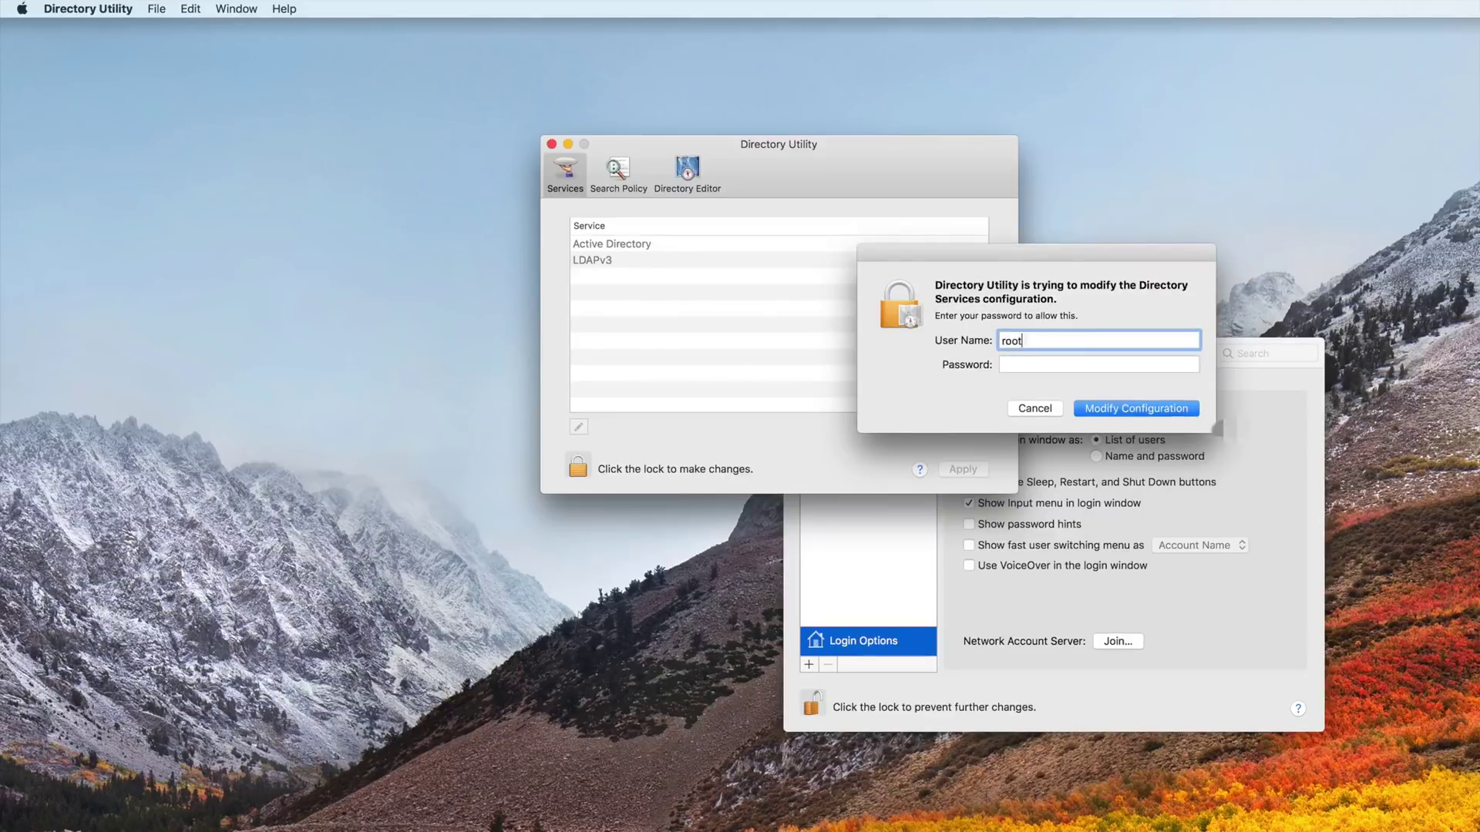
{"action": "key", "text": "Return"}
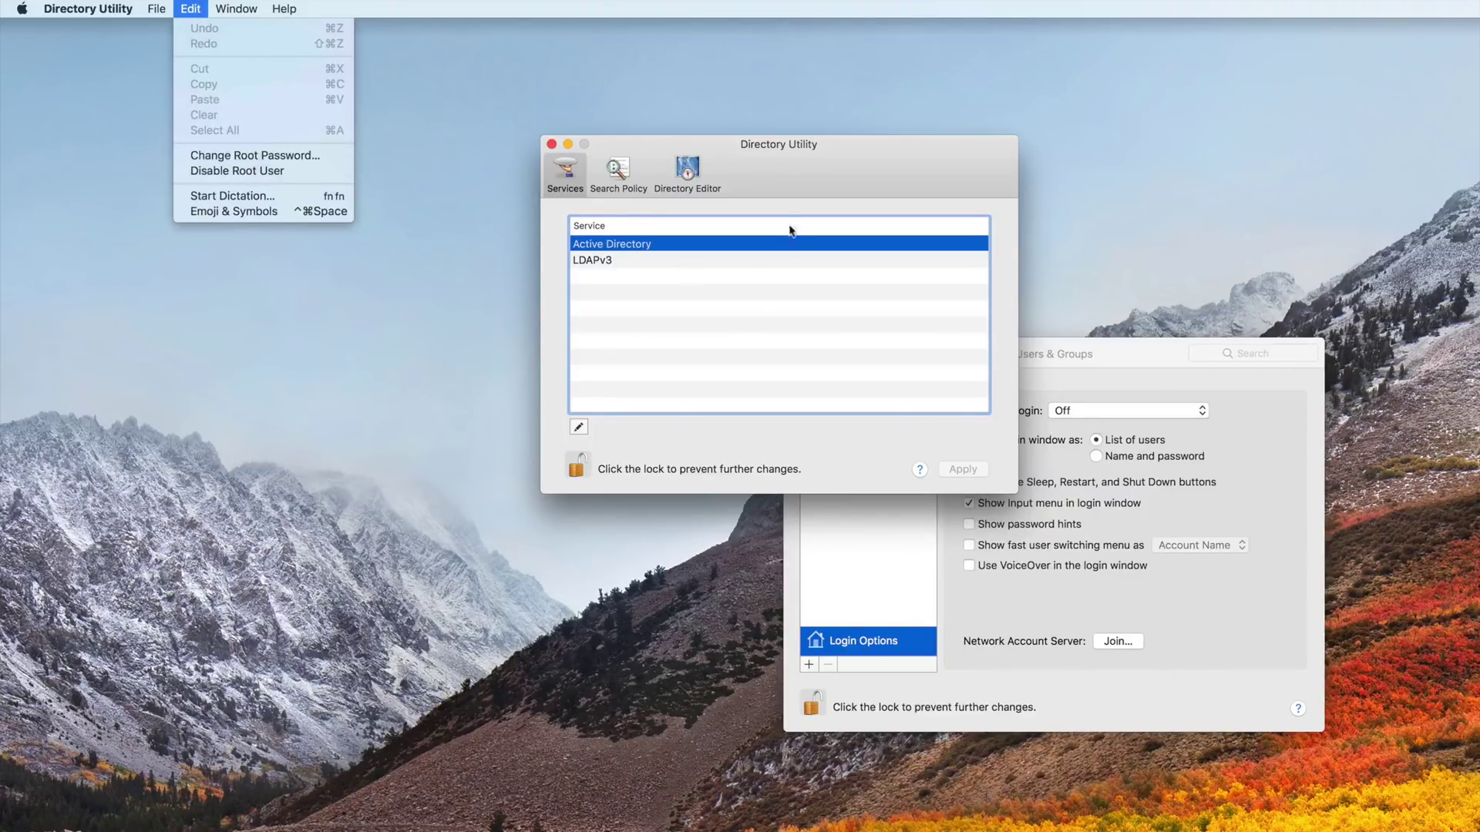
{"action": "left_click", "coordinate": [305, 158]}
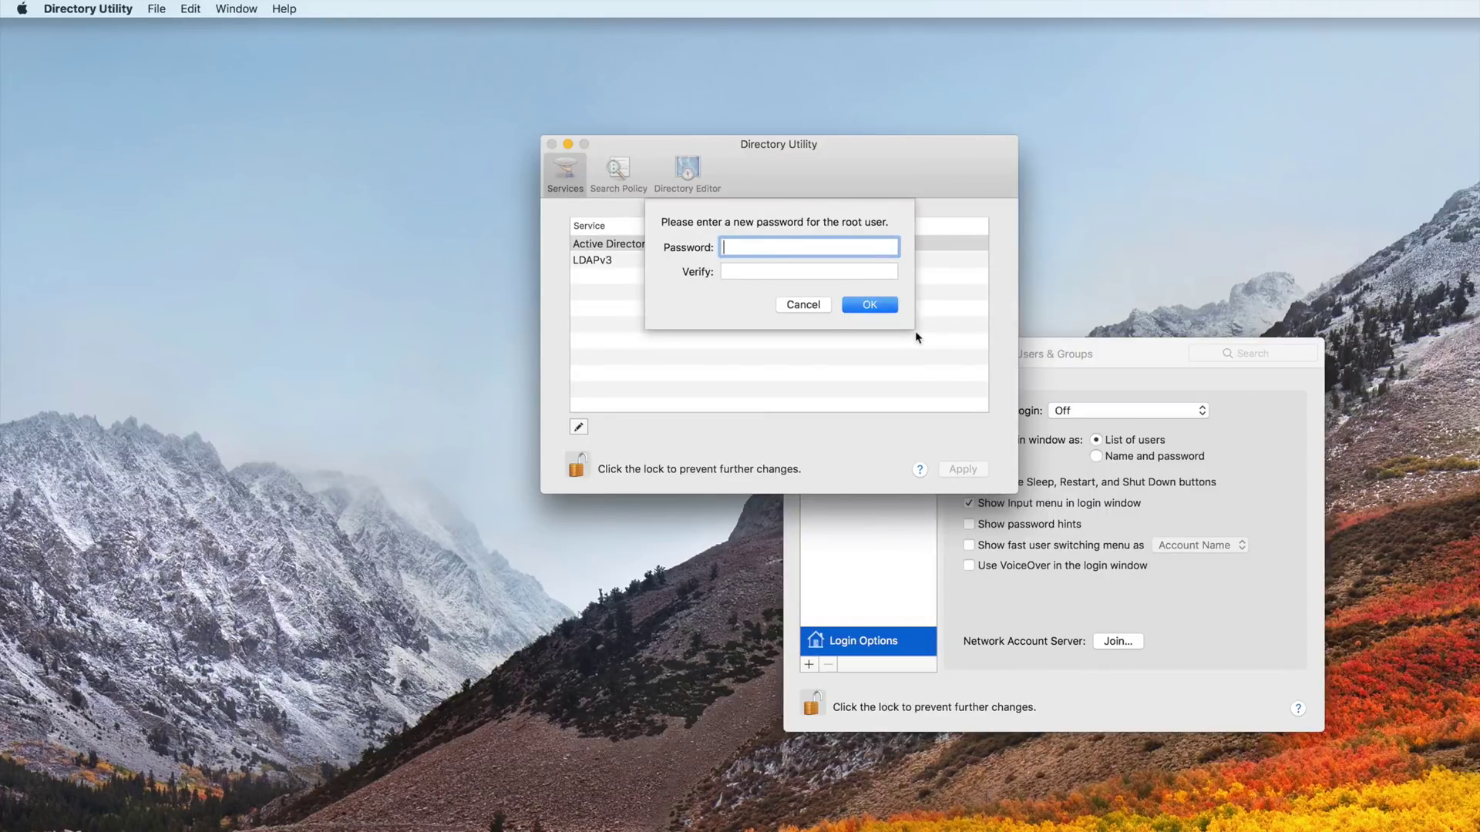
- Enter and verify a new root user password, then lock Directory Utility
{"action": "type", "text": "password"}
{"action": "key", "text": "Tab"}
{"action": "type", "text": "password"}
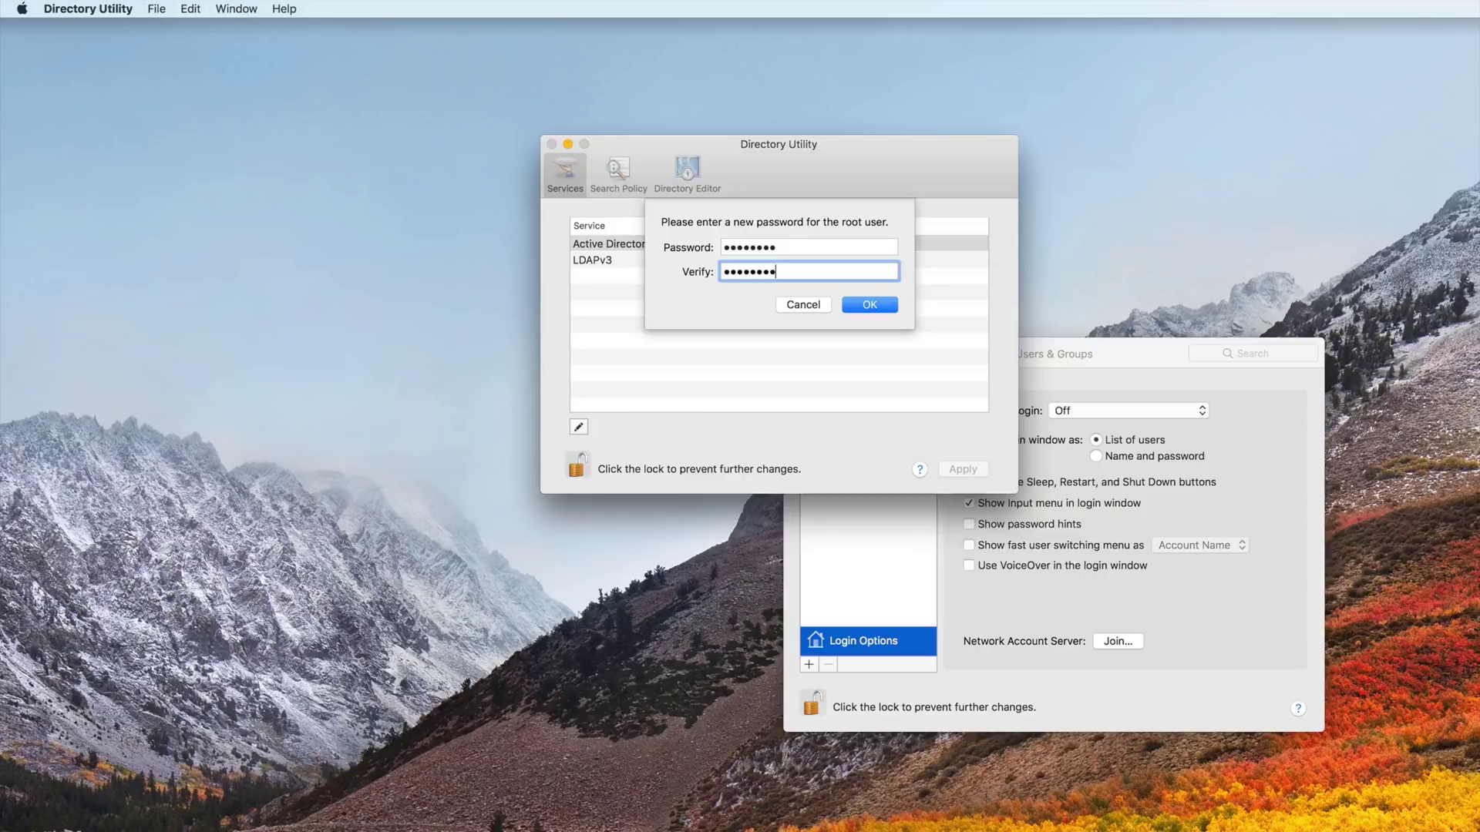
{"action": "key", "text": "Return"}
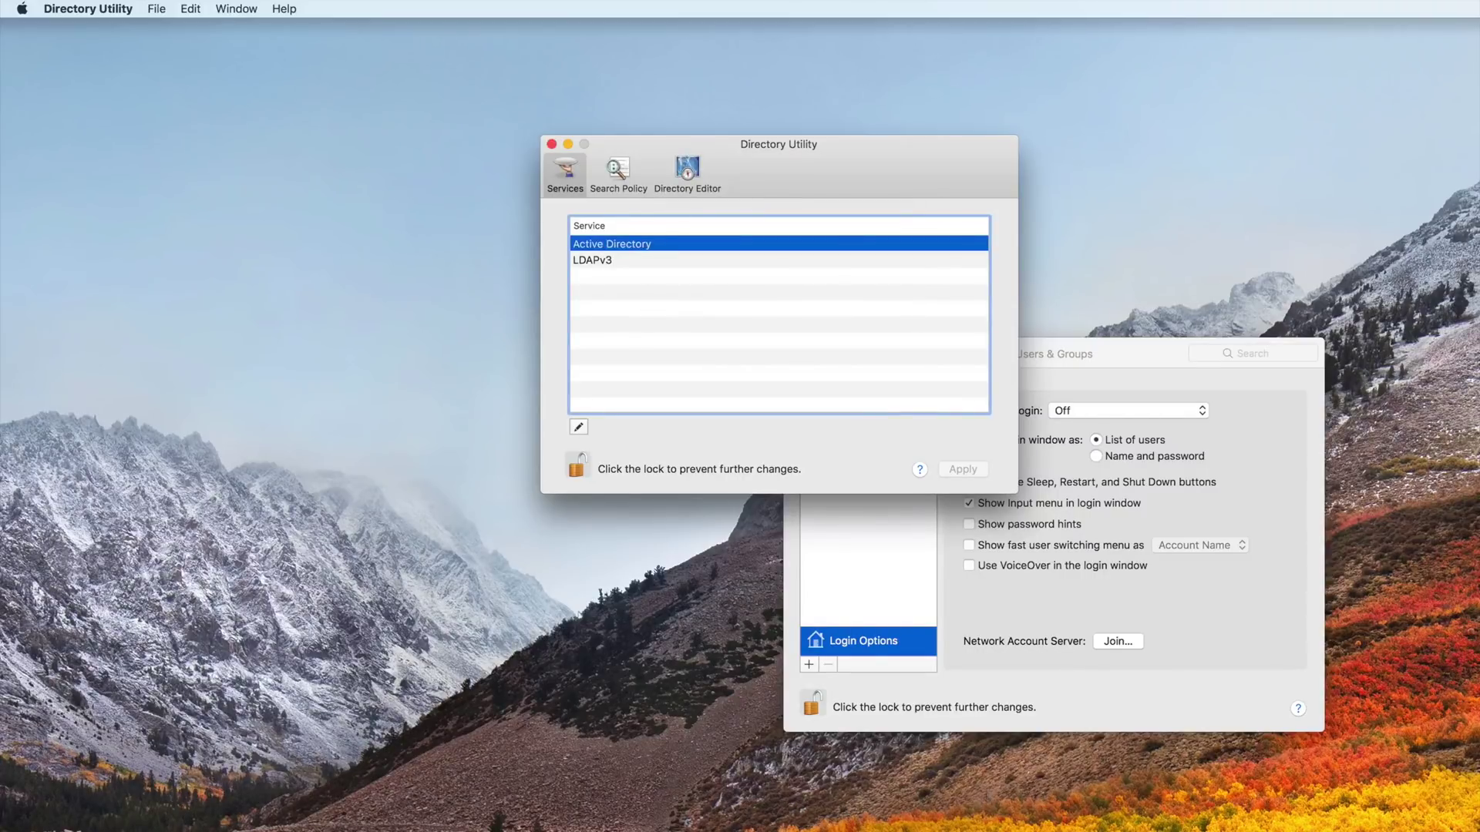
{"action": "left_click", "coordinate": [577, 466]}
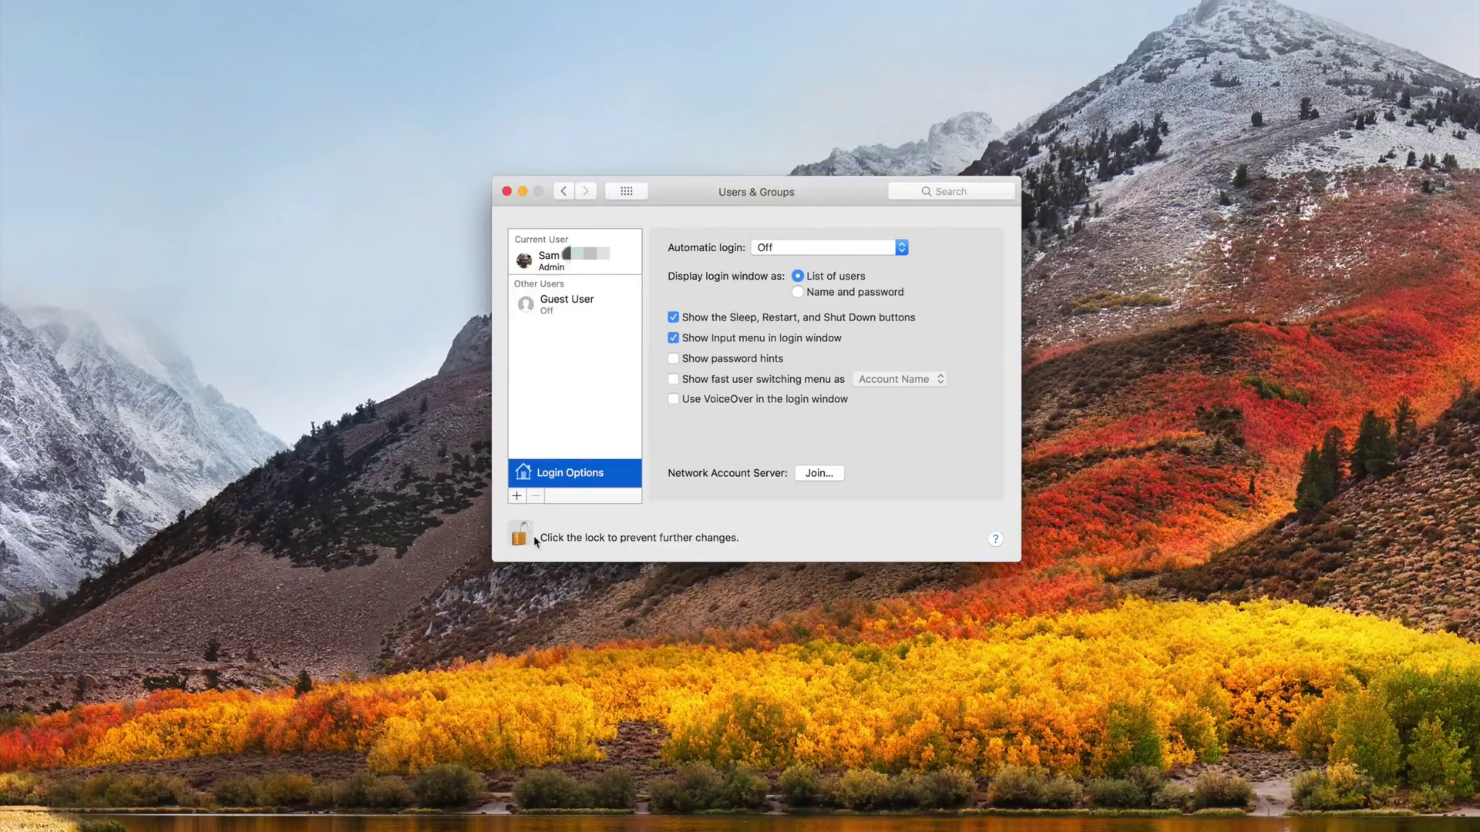
- Lock Users & Groups, then retry its unlock prompt with user name root and no password
{"action": "left_click", "coordinate": [534, 542]}
{"action": "left_click", "coordinate": [532, 543]}
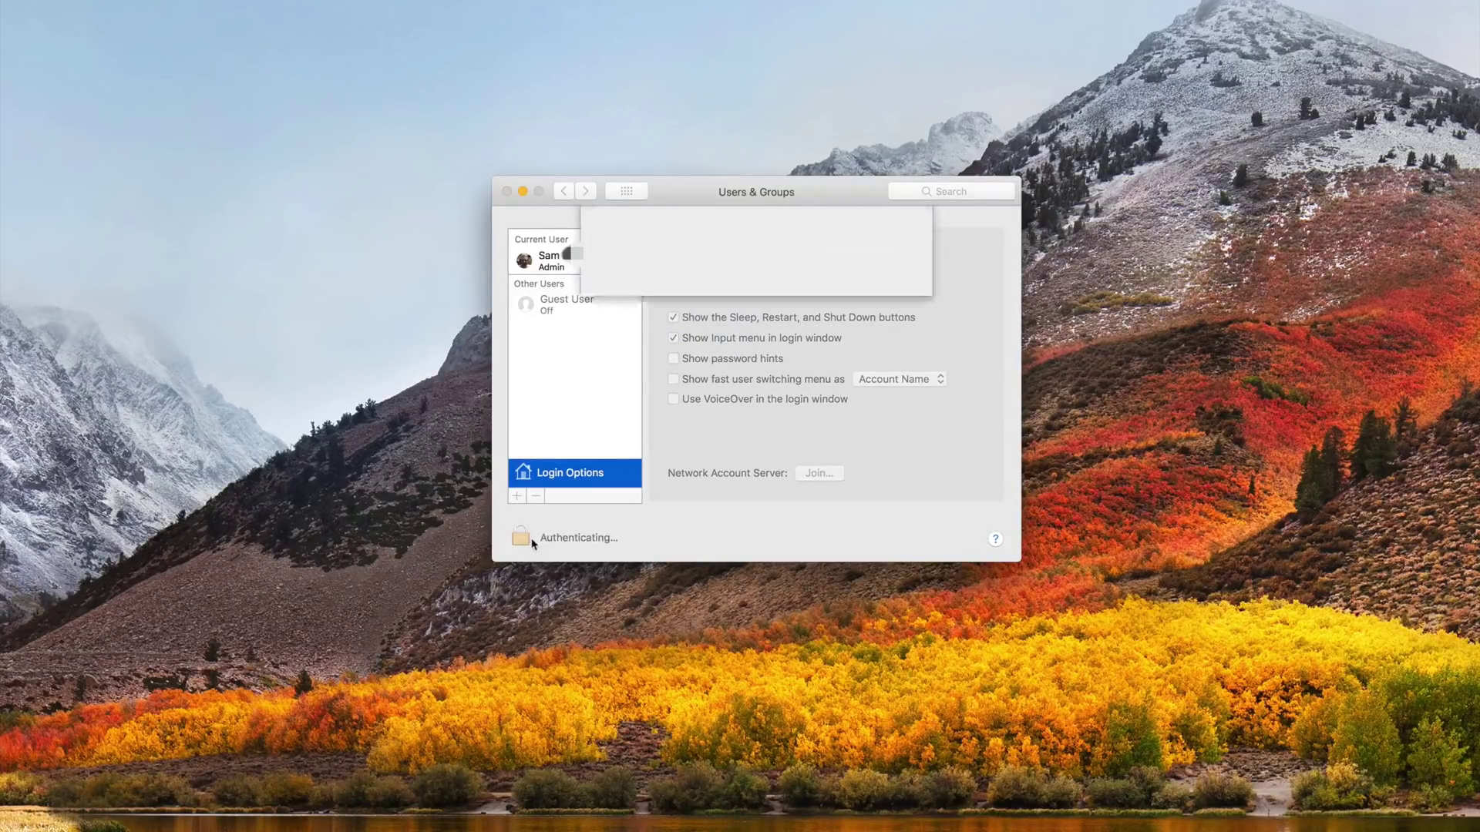
{"action": "key", "text": "shift+Tab"}
{"action": "type", "text": "root"}
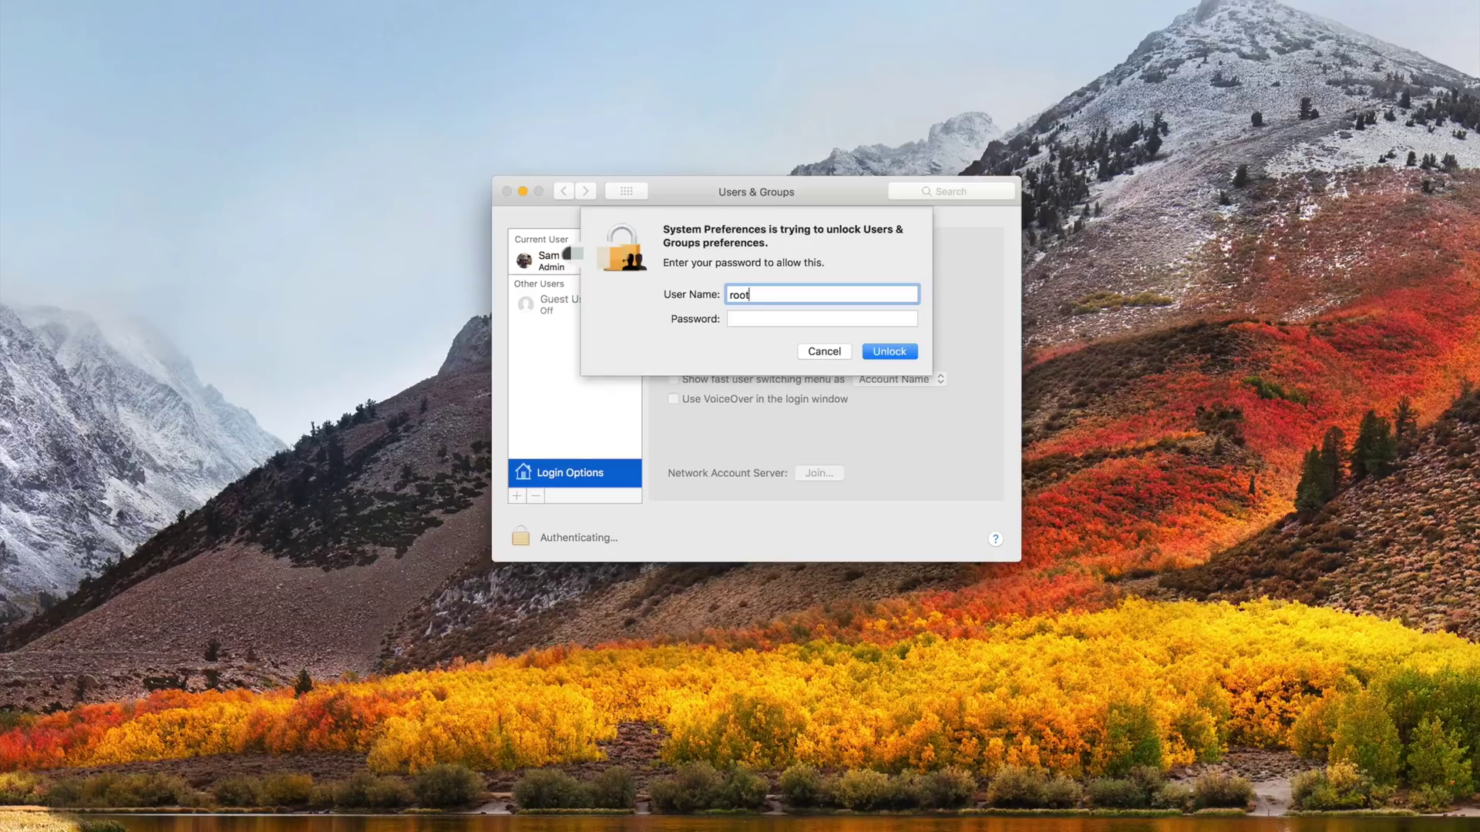
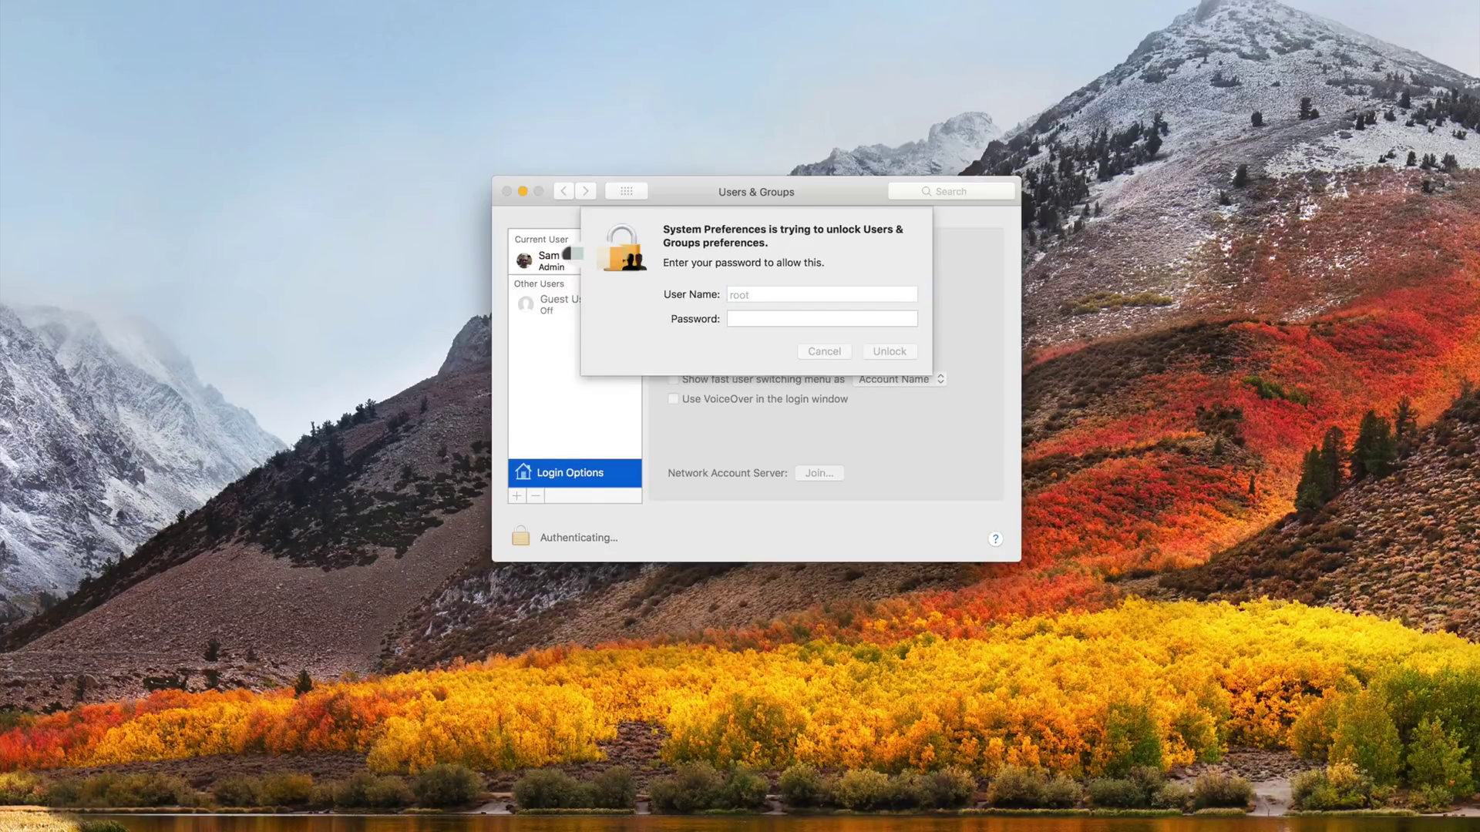
- Submit the unlock request with user name root and an empty password
{"action": "left_click", "coordinate": [878, 348]}
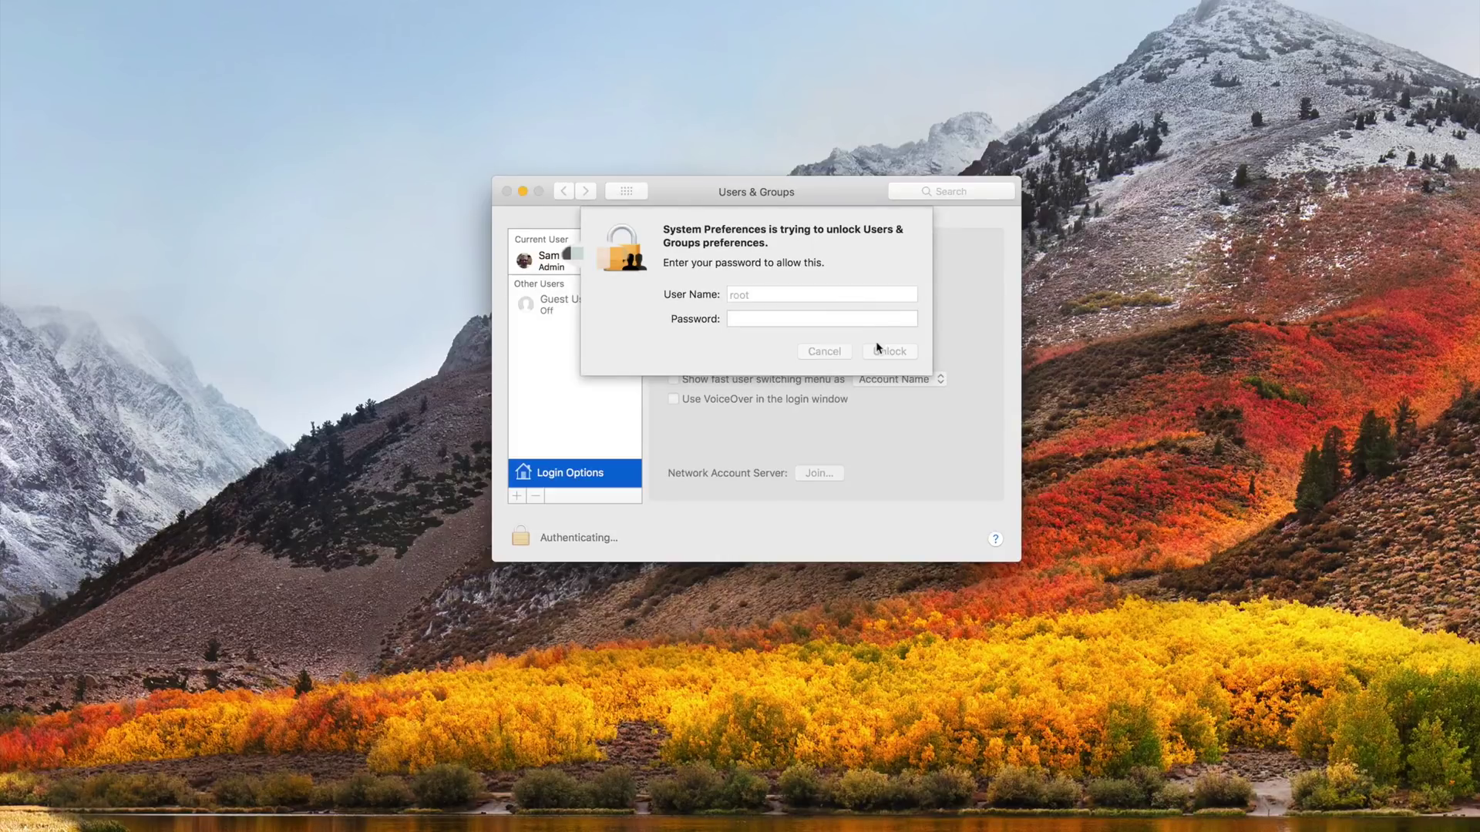
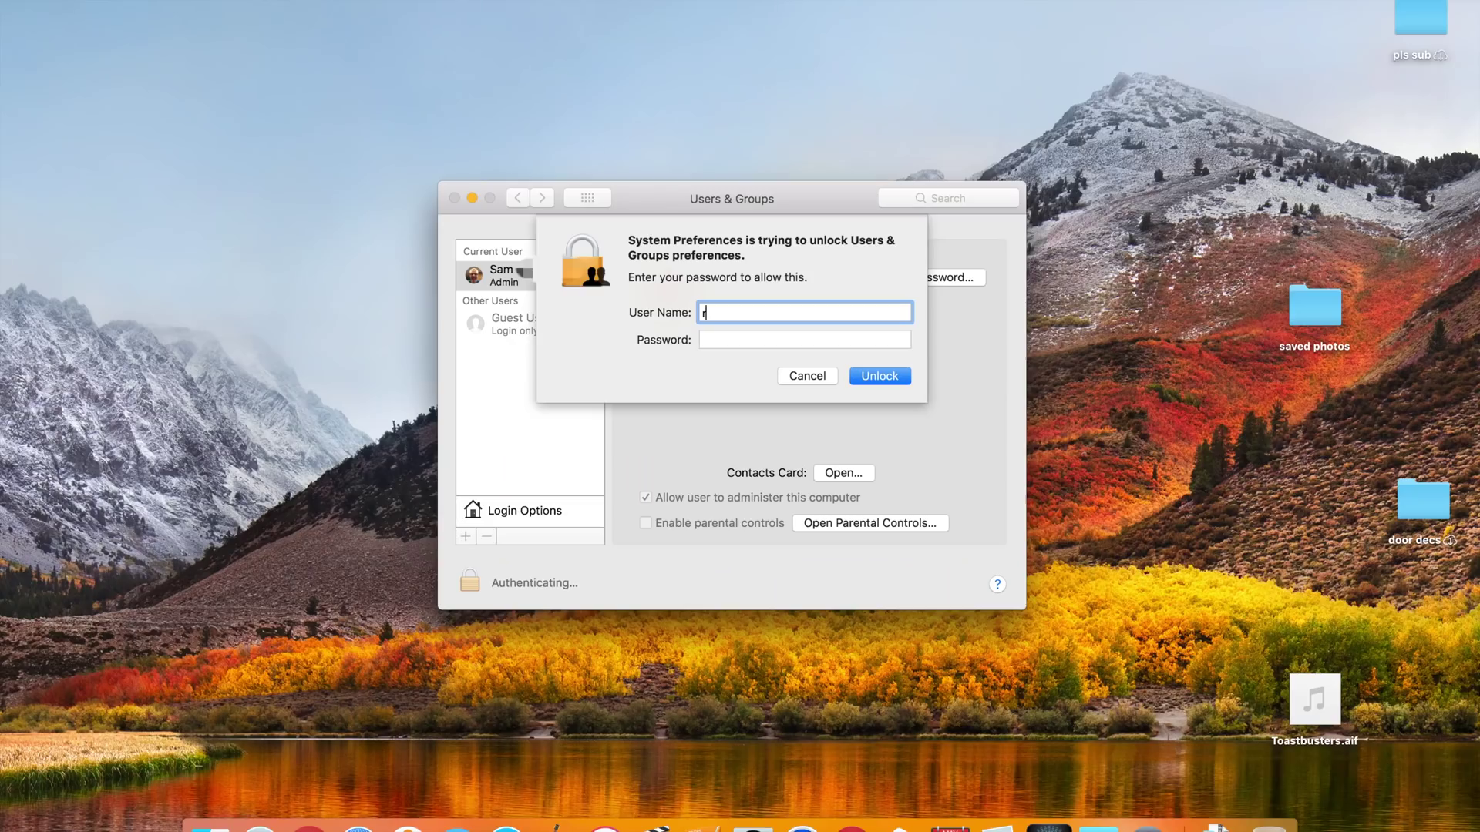
- Enter 'root' as the user name in the Users & Groups unlock prompt, leaving the password empty
{"action": "type", "text": "root"}
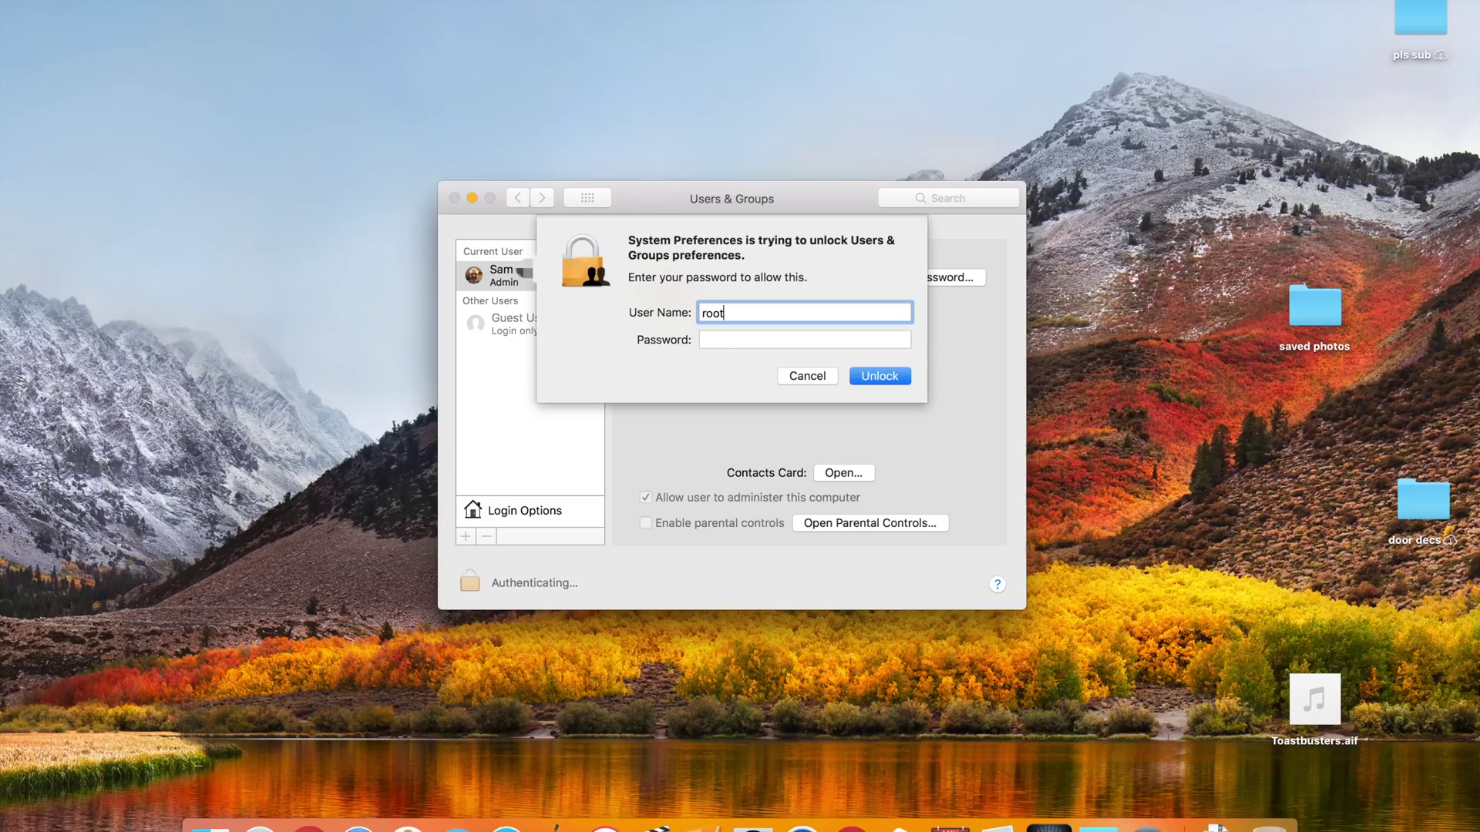
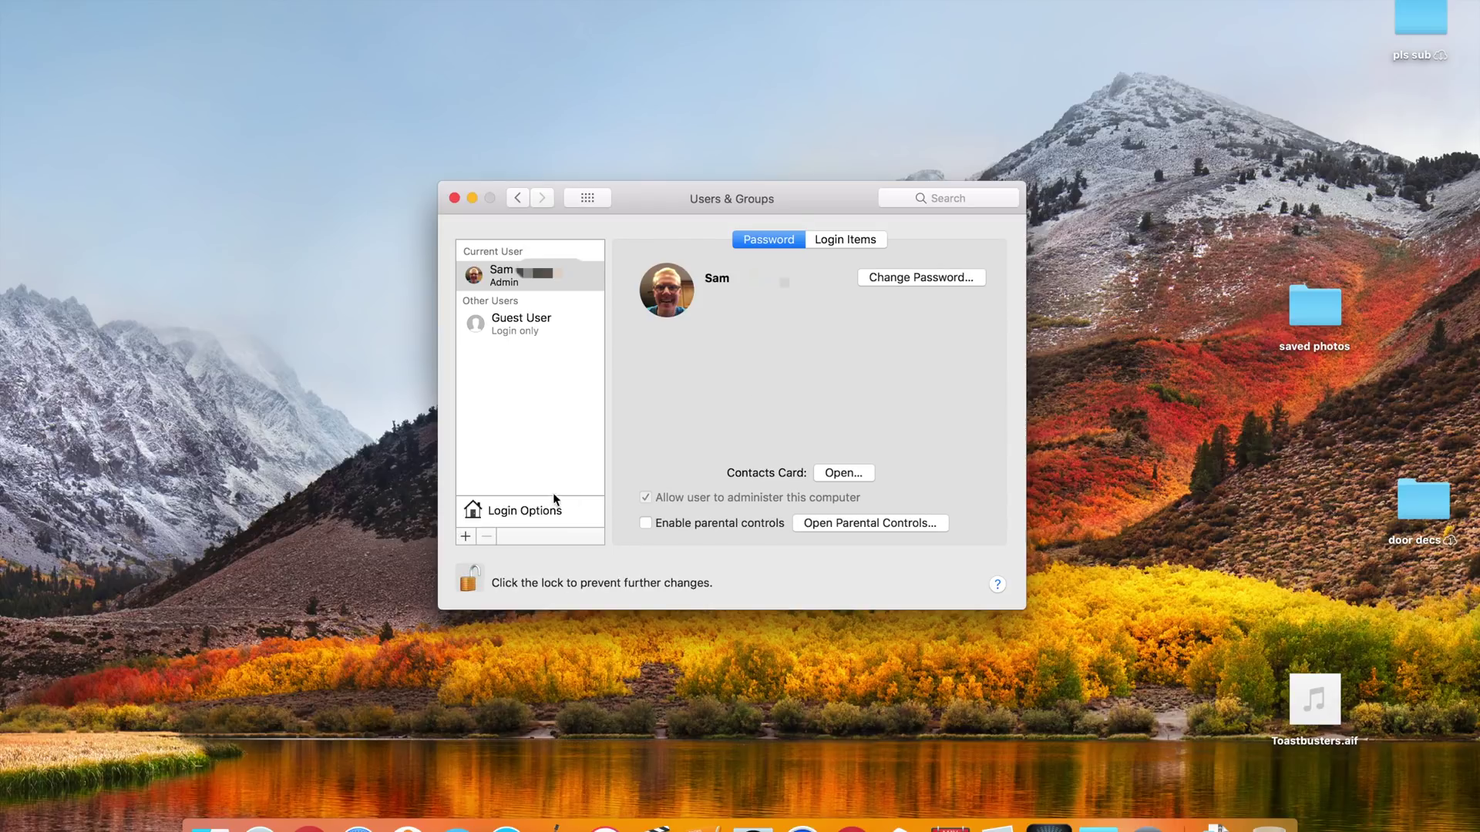
- Open Users & Groups Login Options and leave 'Show Input menu in login window' checked
{"action": "left_click", "coordinate": [546, 510]}
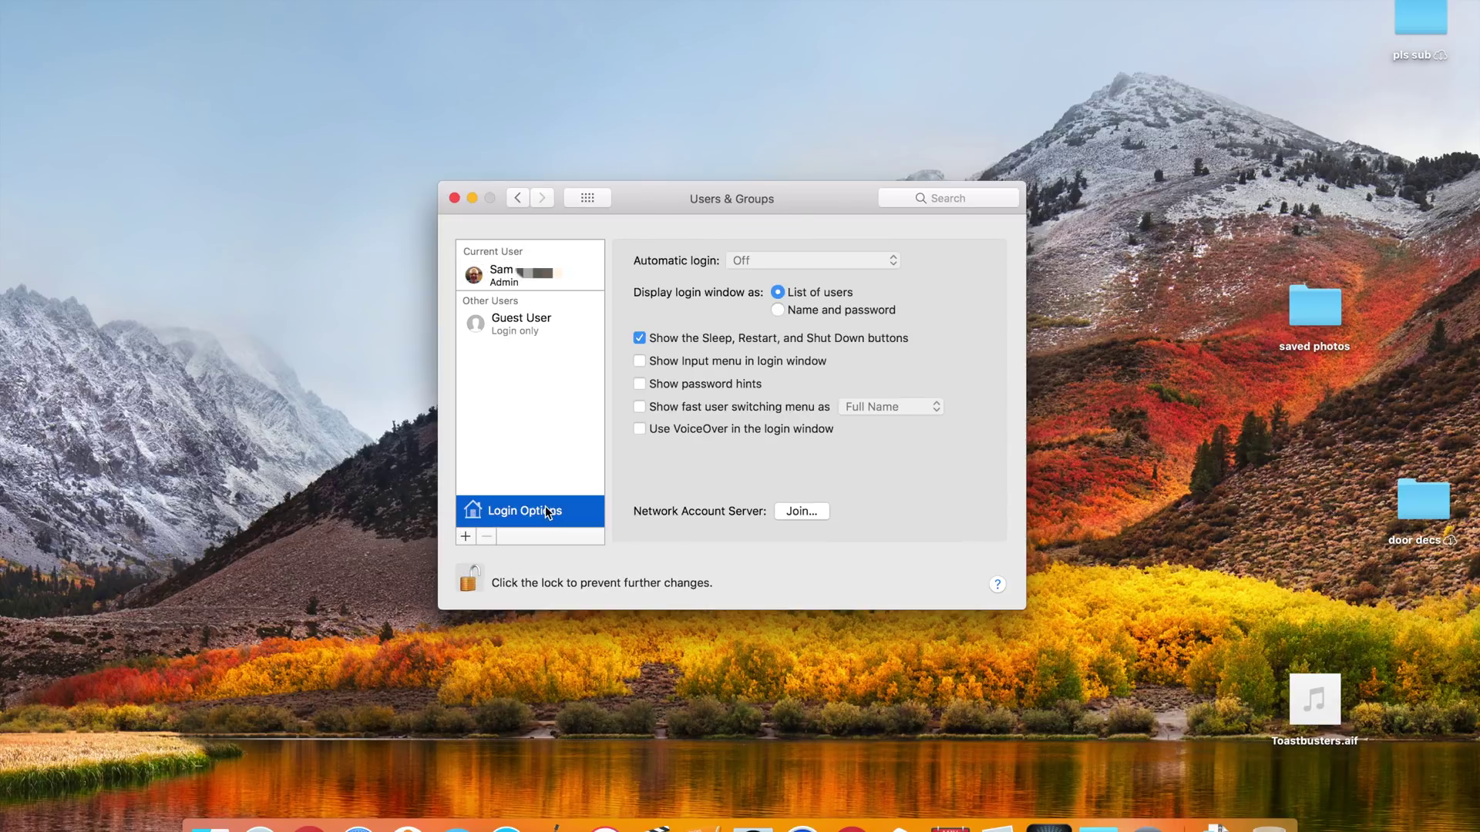
{"action": "left_click", "coordinate": [692, 364]}
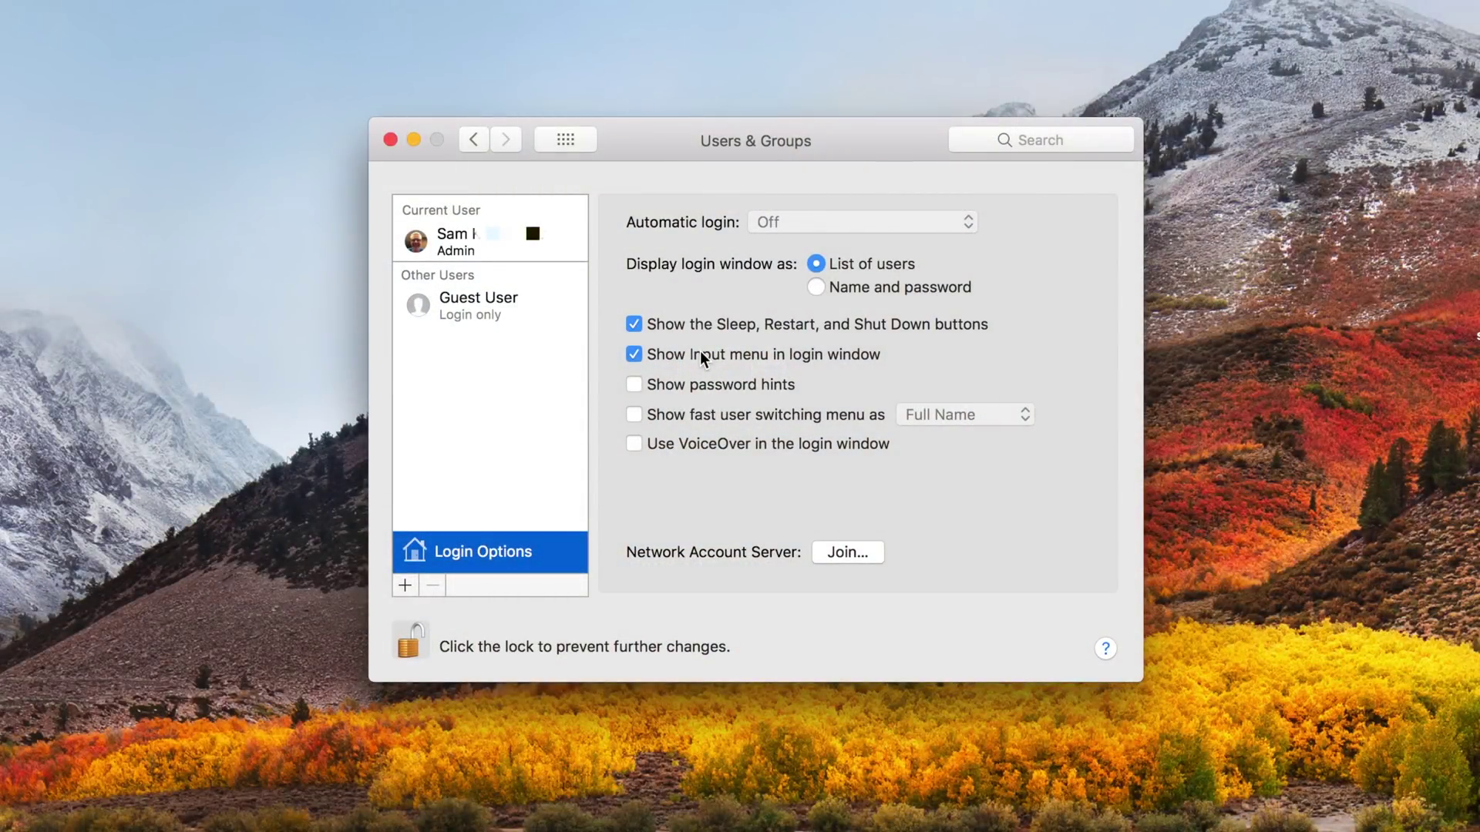
{"action": "left_click", "coordinate": [702, 356]}
{"action": "left_click", "coordinate": [704, 358]}
- Uncheck 'Show Input menu in login window', then request unlock with 'root' as the user name
{"action": "left_click", "coordinate": [690, 357]}
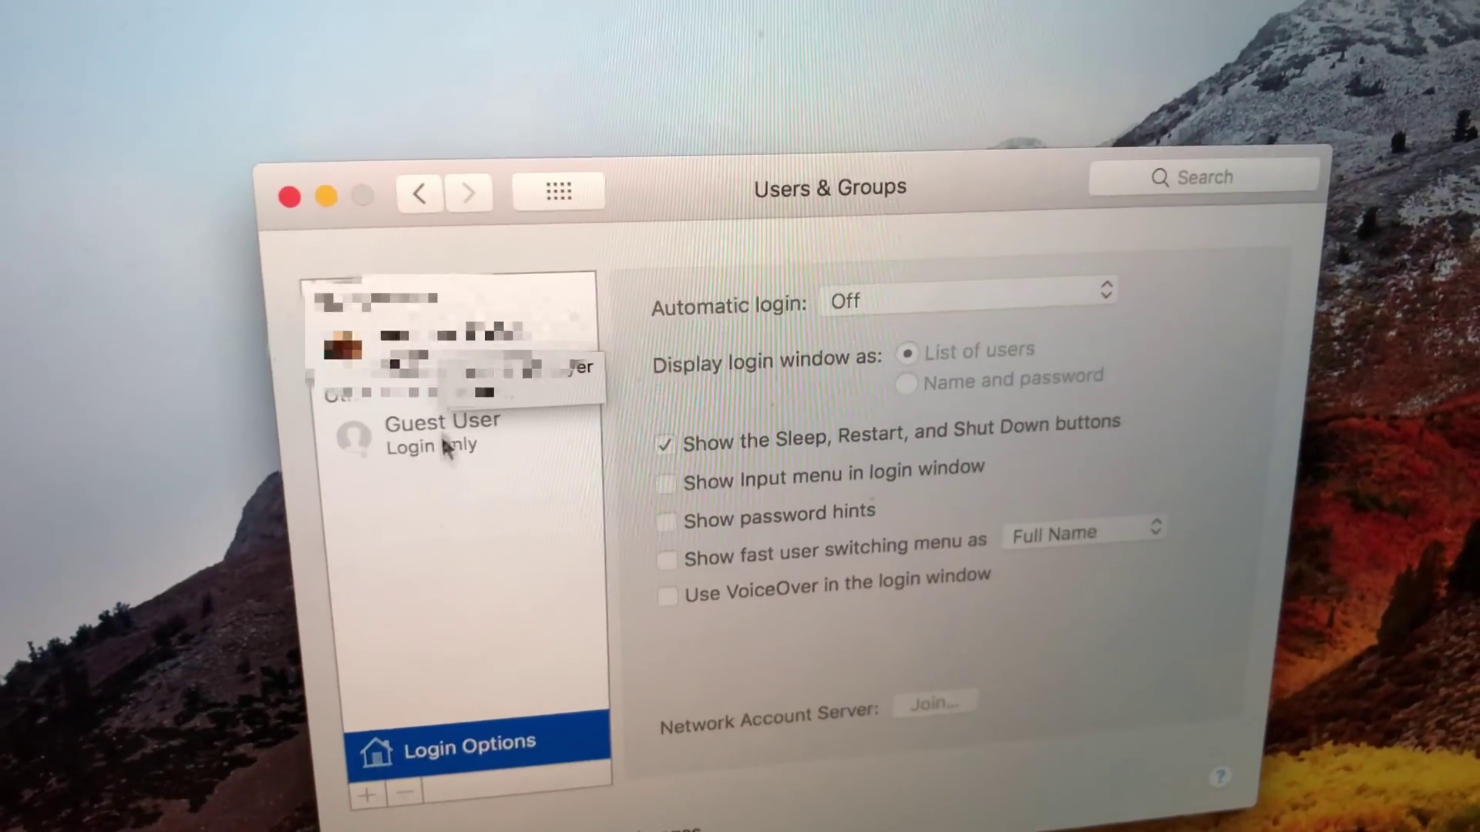
{"action": "left_click", "coordinate": [347, 826]}
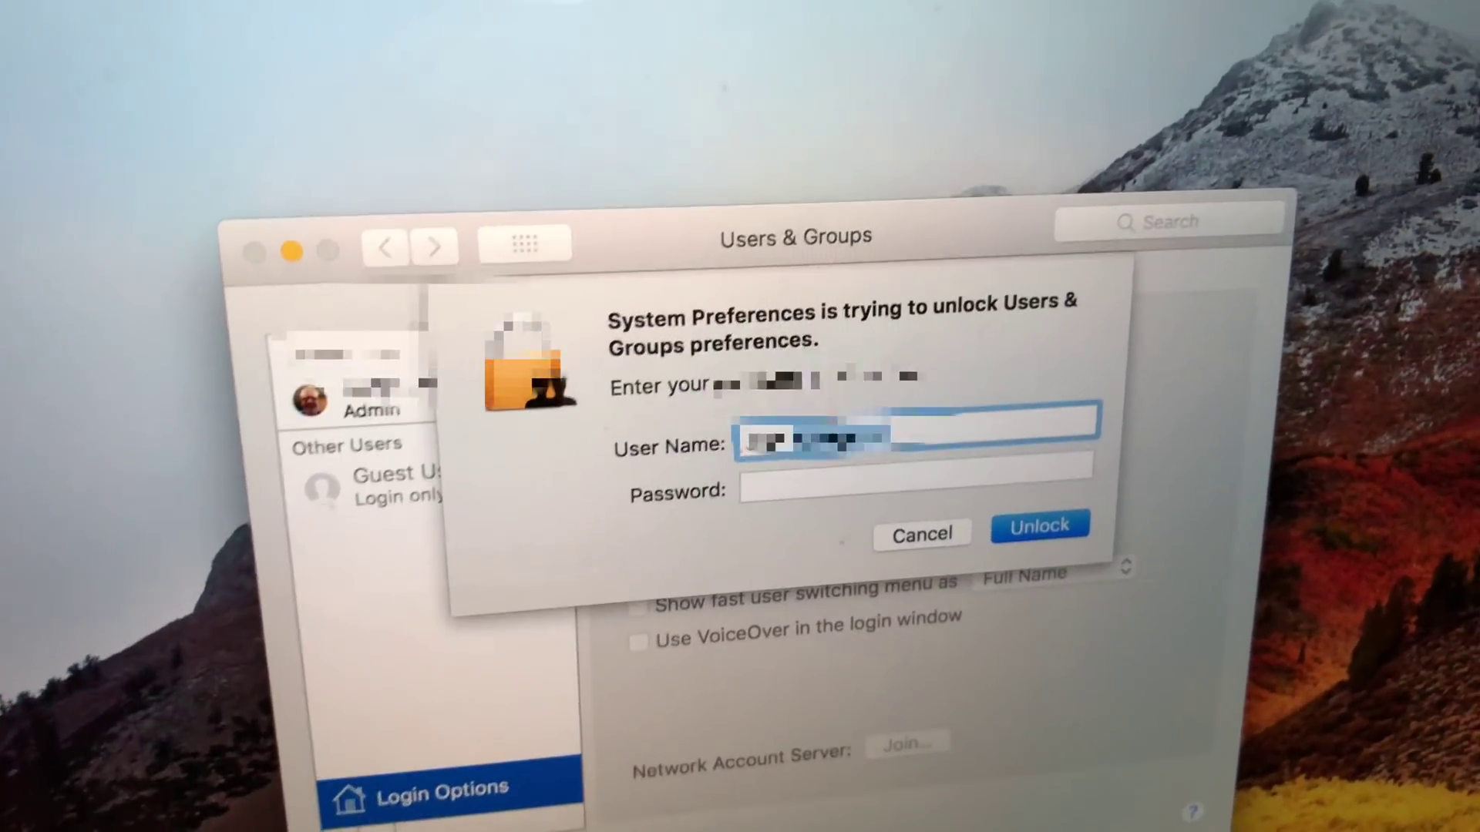
{"action": "key", "text": "BackSpace"}
{"action": "type", "text": "root"}
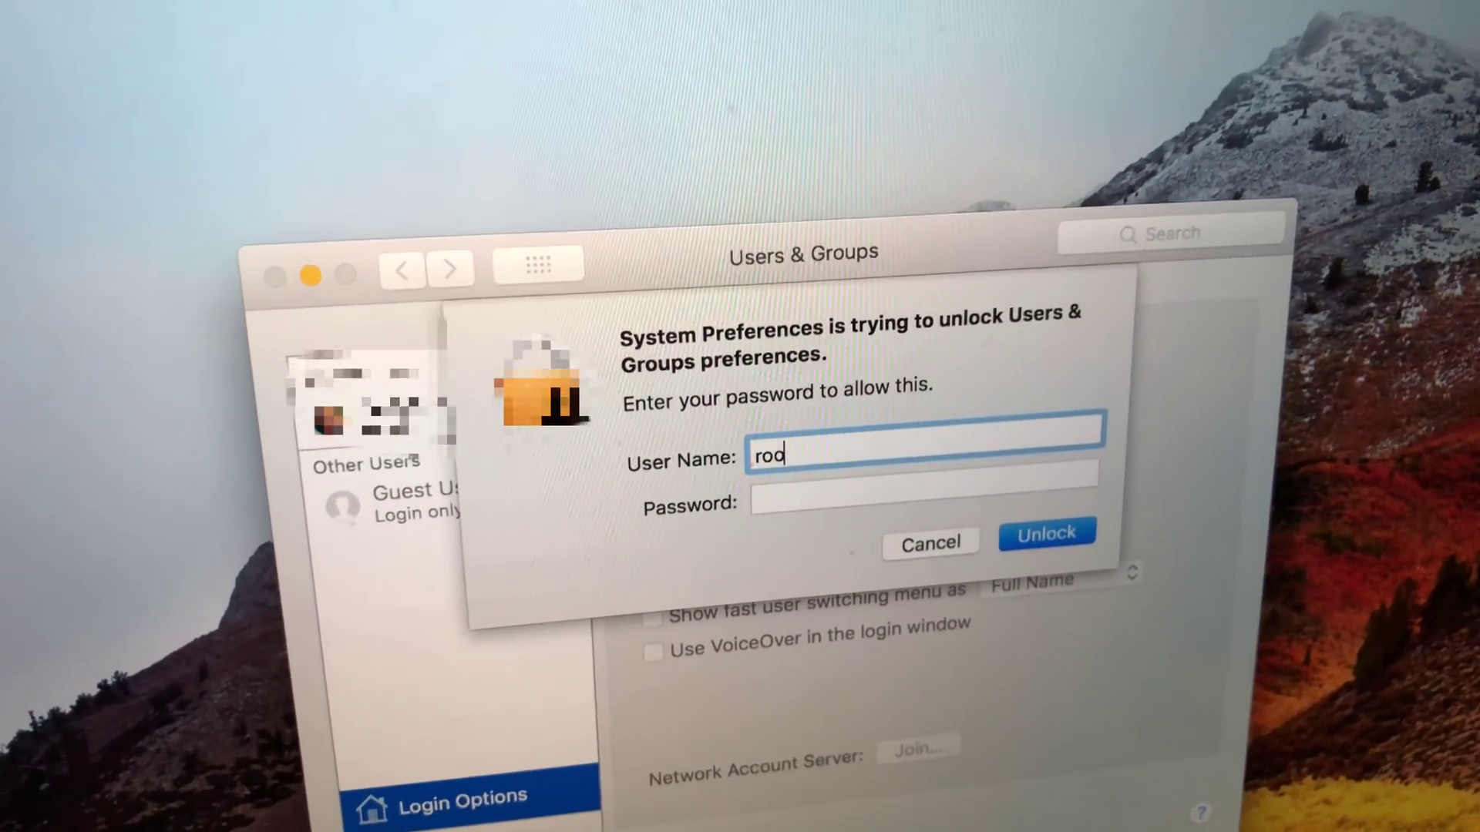